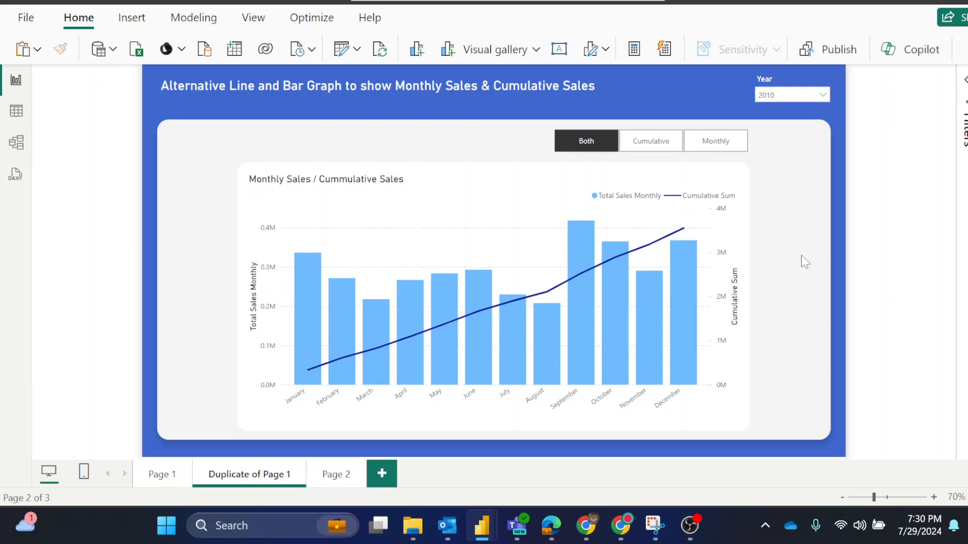
# Preview the sales chart in its Cumulative, Monthly and Both views
pyautogui.click(647, 152)
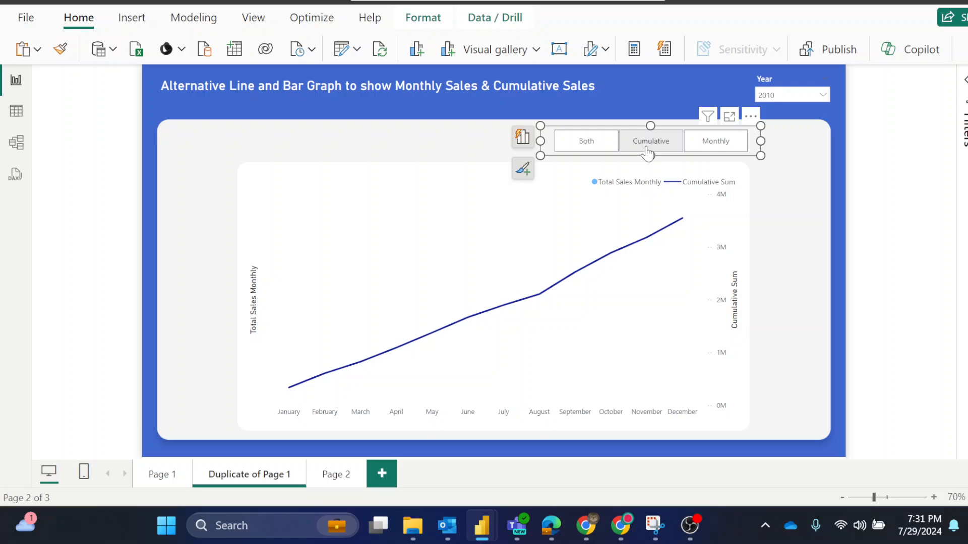
pyautogui.click(709, 151)
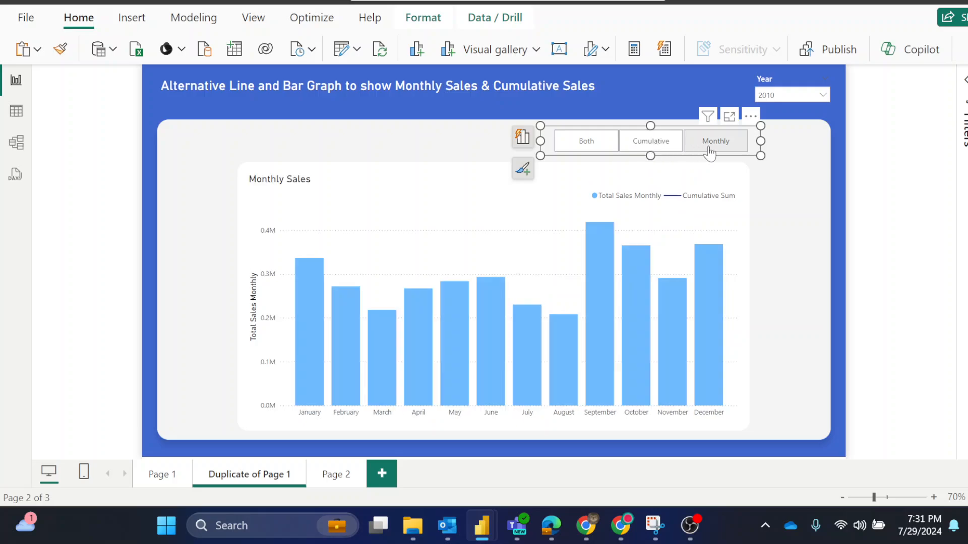
pyautogui.click(578, 151)
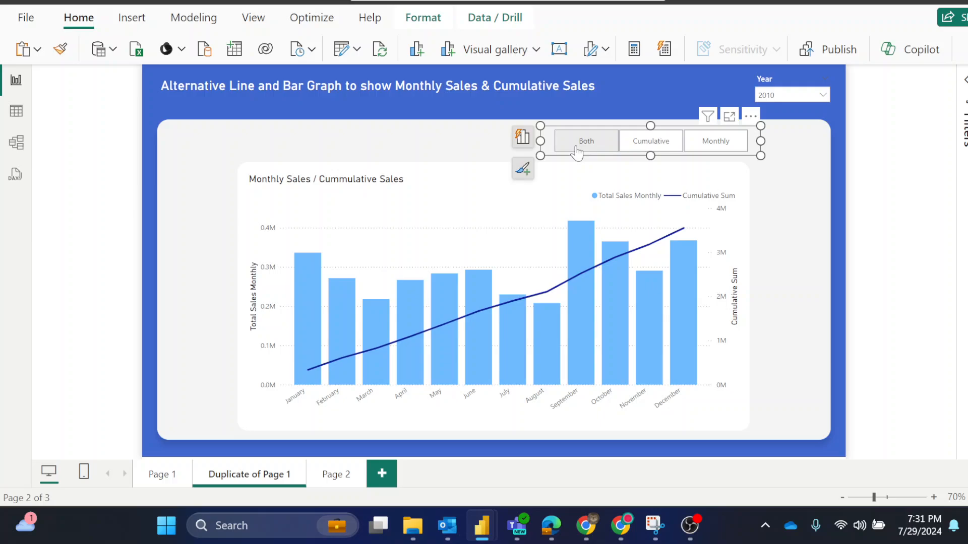
# Switch to the other untitled Power BI report with the empty canvas and search its data fields for "tot"
pyautogui.moveTo(483, 524)
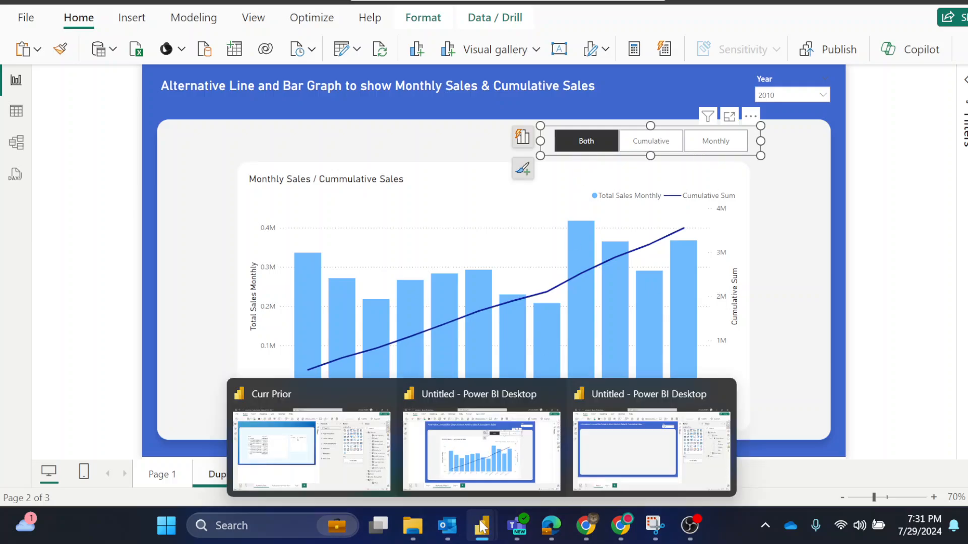
pyautogui.click(612, 449)
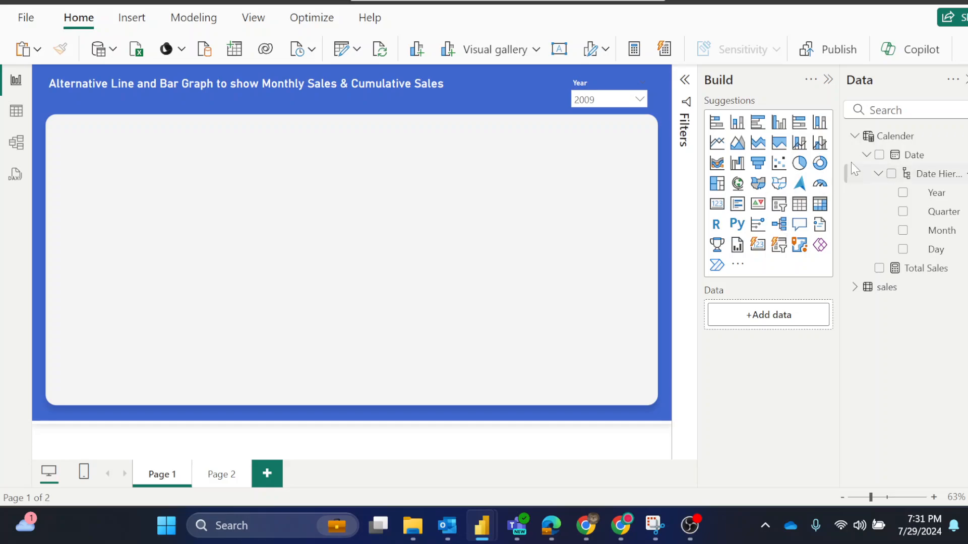
pyautogui.click(856, 143)
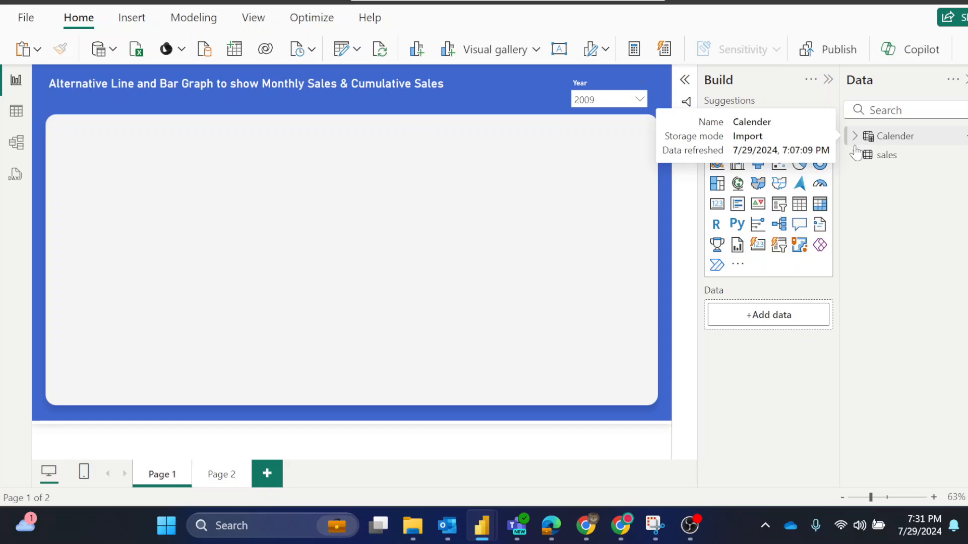
pyautogui.click(855, 155)
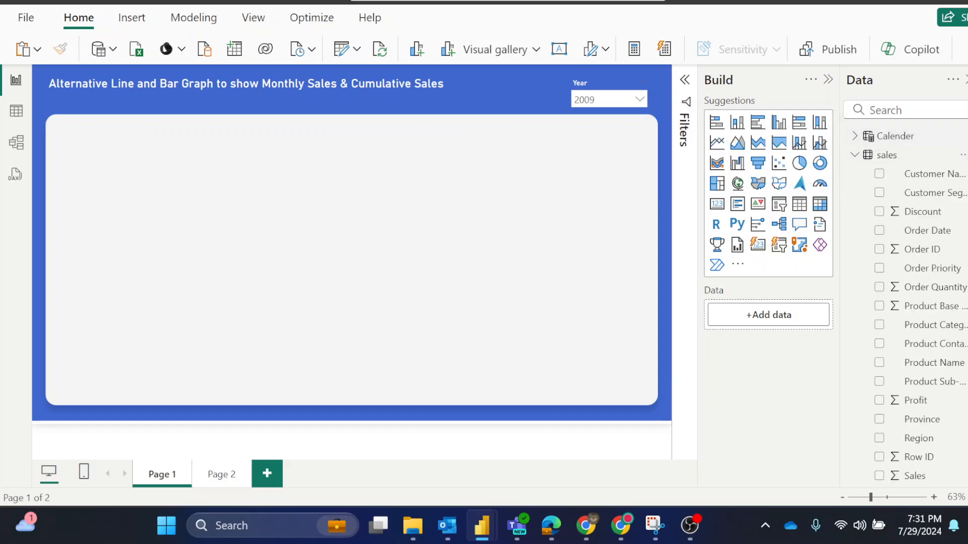
pyautogui.click(867, 110)
pyautogui.write('tot')
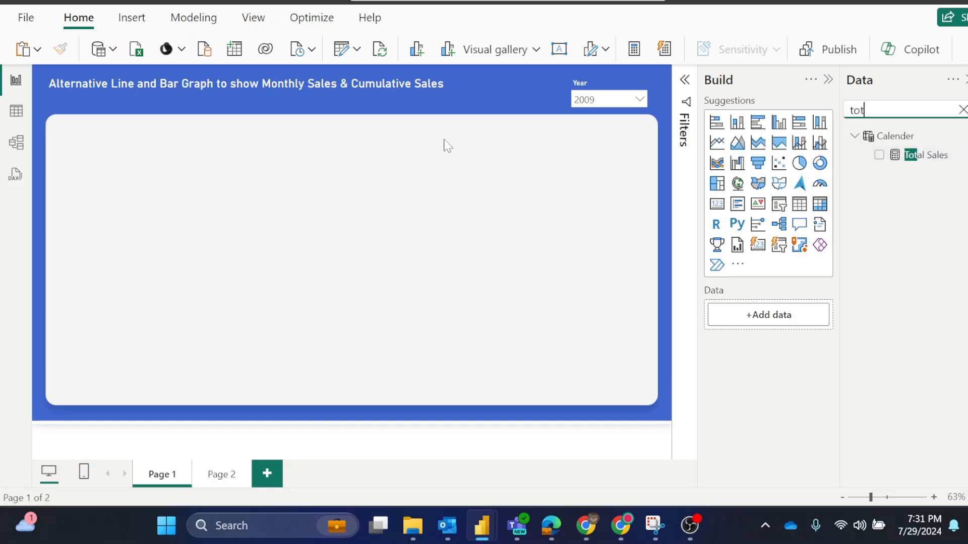
pyautogui.click(139, 187)
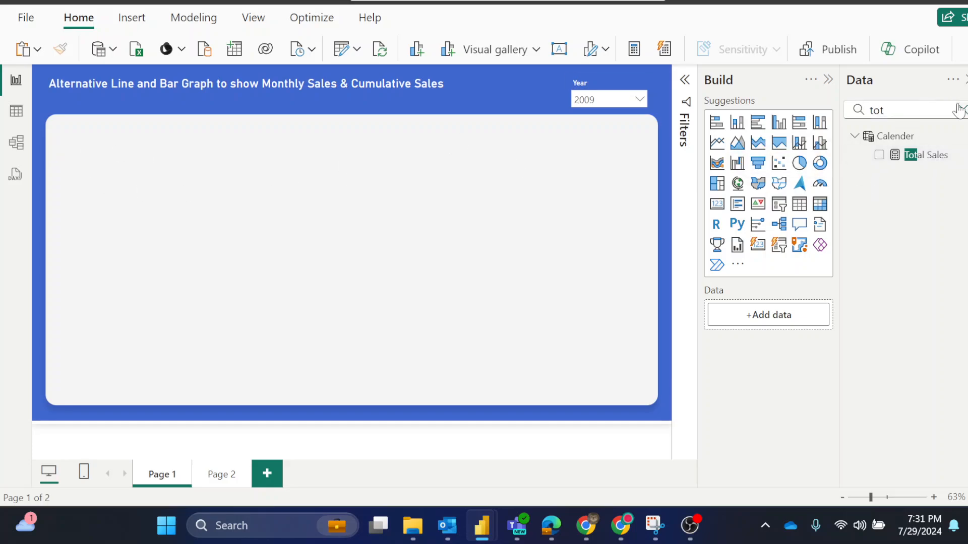
# Create a new measure named Cumulative Sales, with its formula starting on a second line
pyautogui.click(634, 49)
pyautogui.press('BackSpace')
pyautogui.write('C')
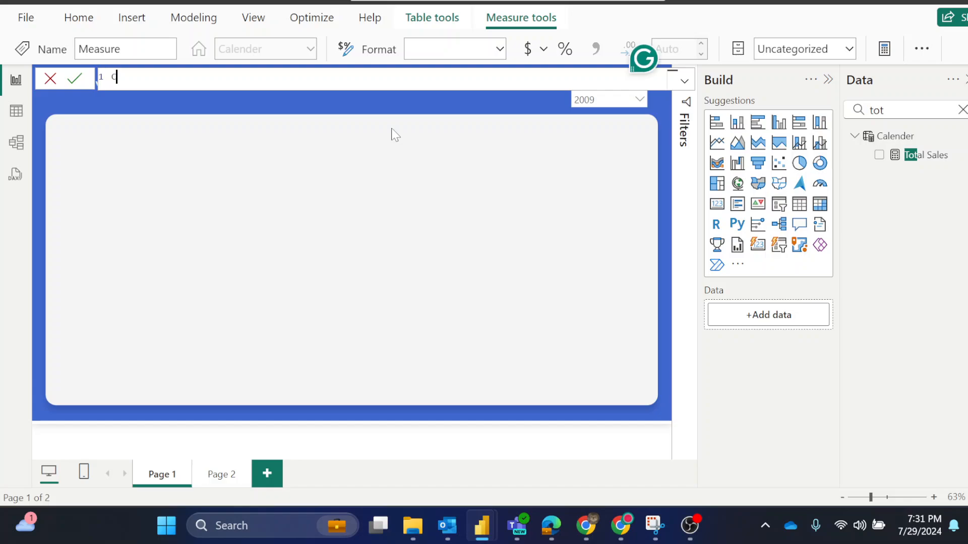
pyautogui.write('umulative S')
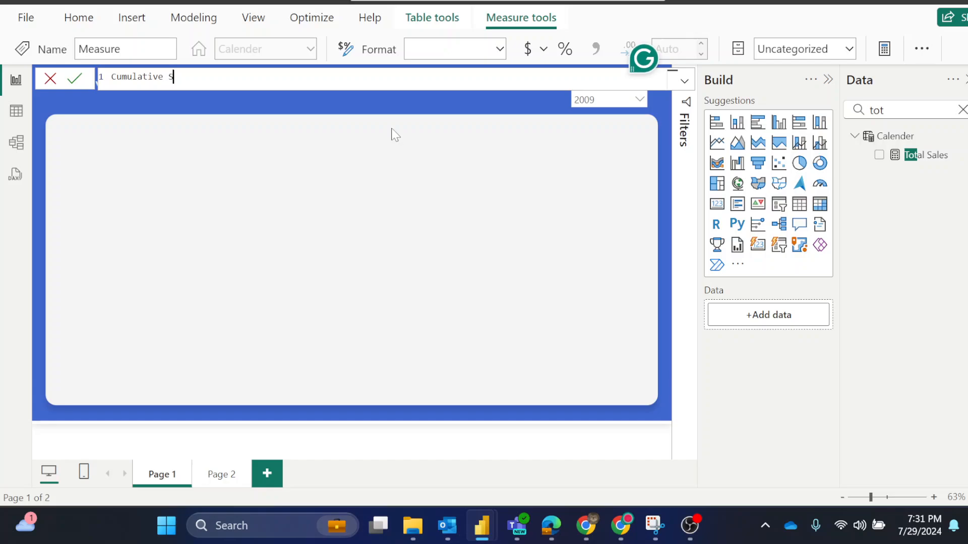
pyautogui.write('ales =')
pyautogui.hotkey('shift', 'Return')
# Begin the measure's formula with CALCULATE, using [Total Sales] as the expression
pyautogui.write('CAL')
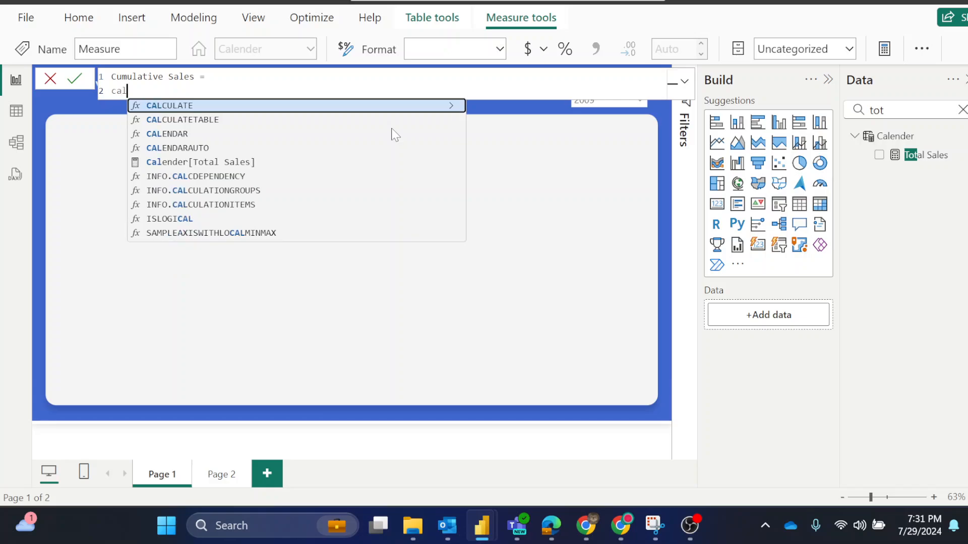
pyautogui.press('Tab')
pyautogui.write('tot')
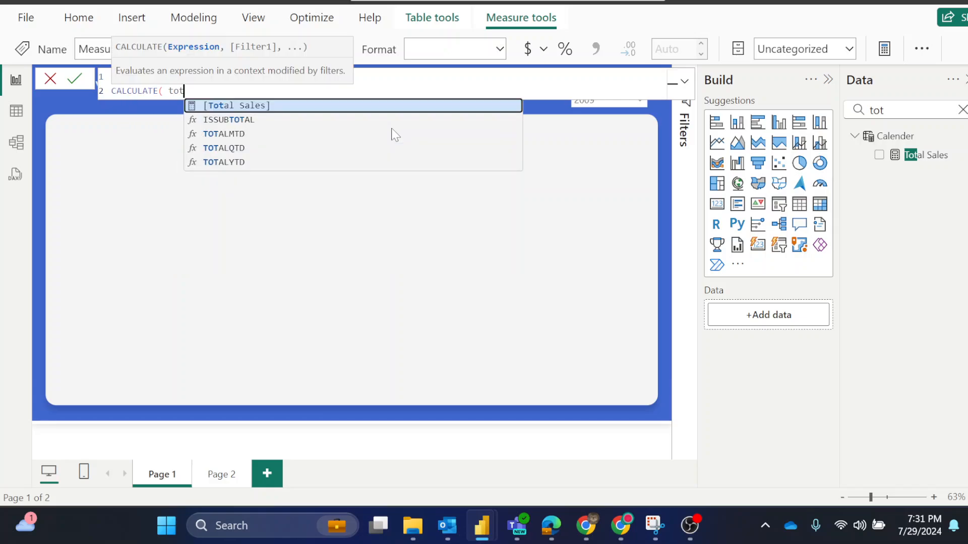
pyautogui.press('Tab')
pyautogui.write(', ')
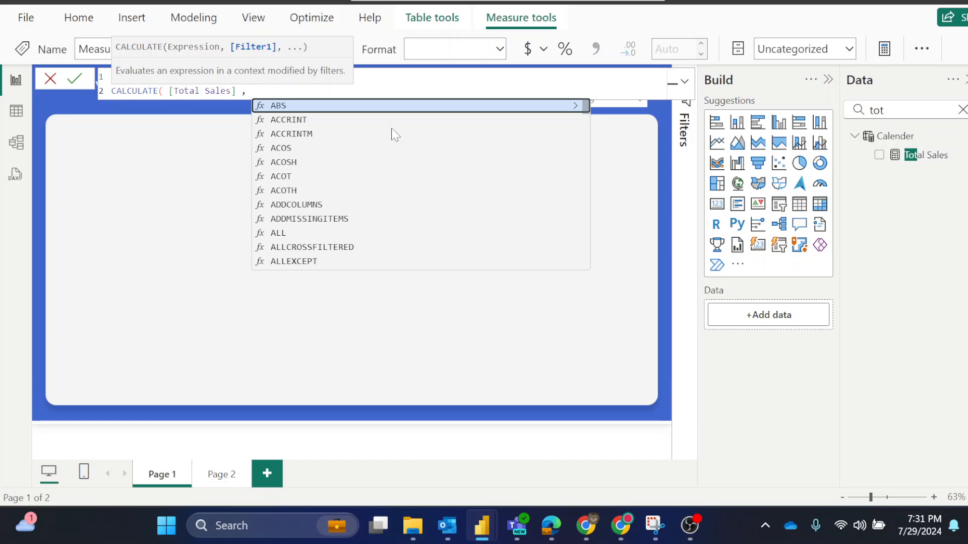
# Add the DATESYTD function as the filter argument of the CALCULATE formula
pyautogui.write('d')
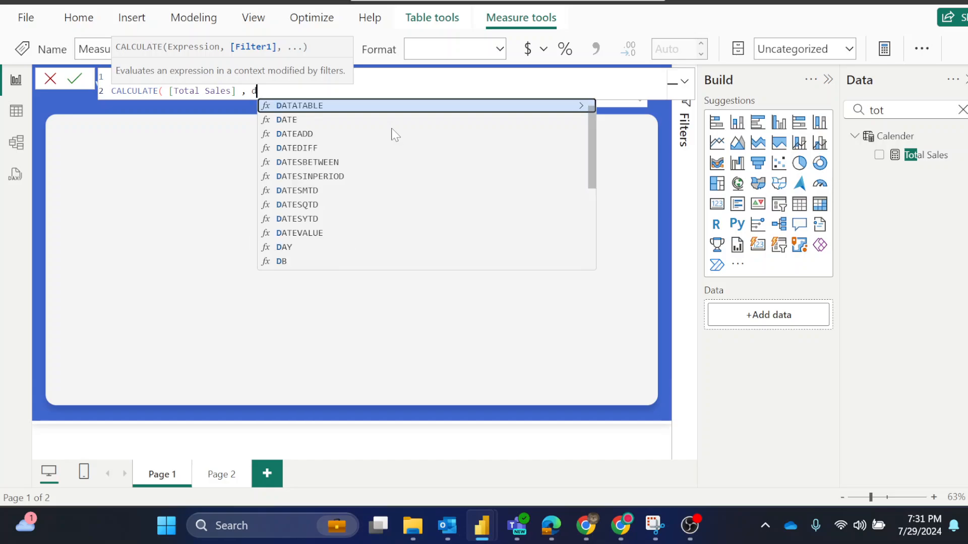
pyautogui.write('ate')
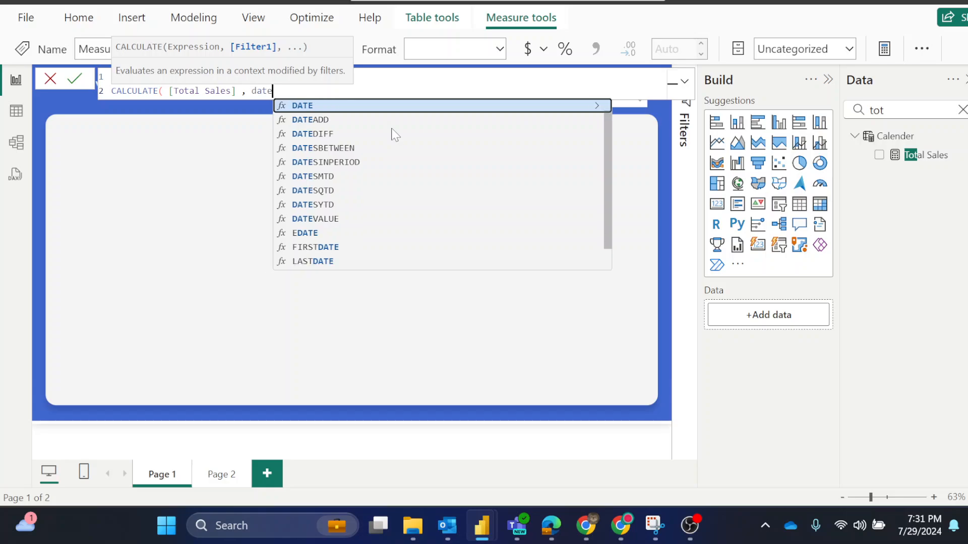
pyautogui.write('s')
pyautogui.press('Down')
pyautogui.press('Down')
pyautogui.press('Down')
pyautogui.press('Down')
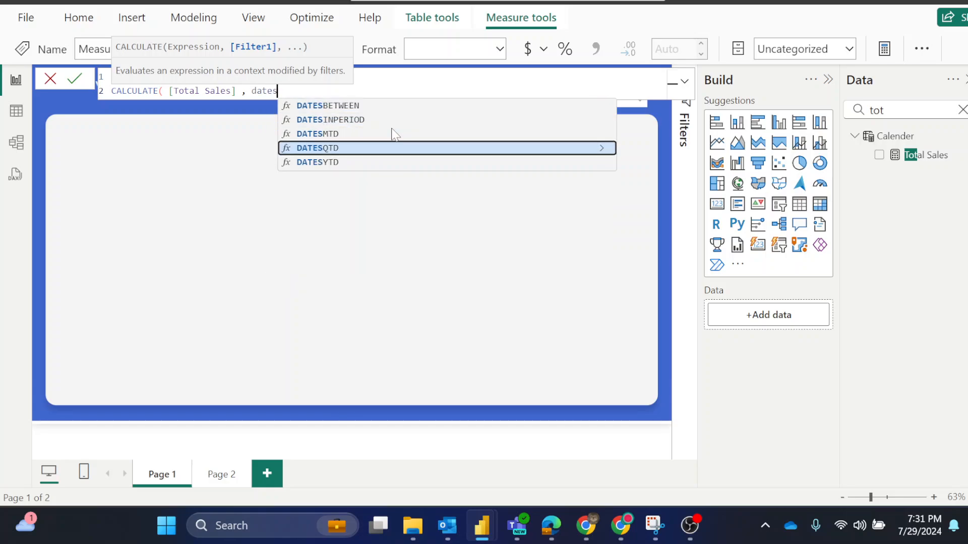
pyautogui.press('Tab')
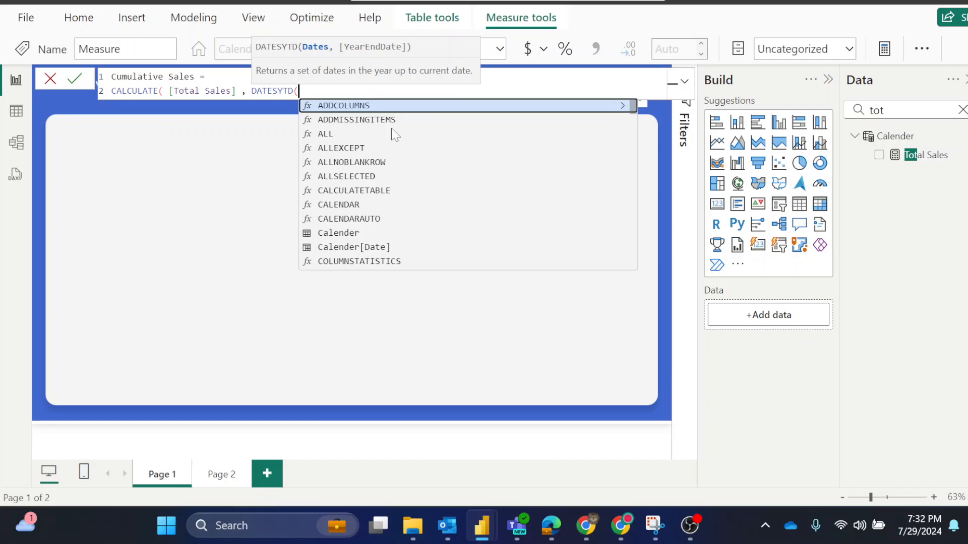
# Use Calender[Date] as the DATESYTD argument, close both brackets and commit the Cumulative Sales measure
pyautogui.write('cal')
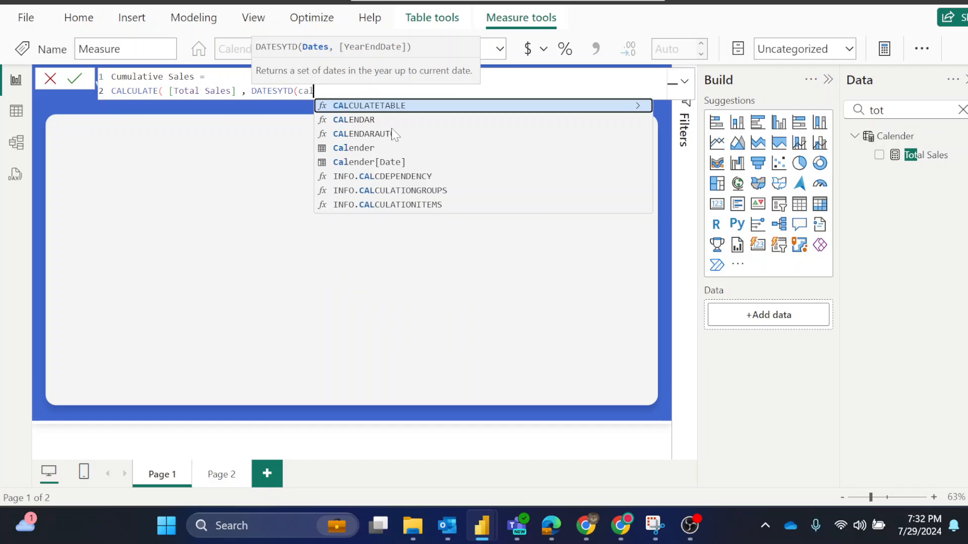
pyautogui.press('Down')
pyautogui.press('Down')
pyautogui.press('Down')
pyautogui.press('Down')
pyautogui.press('Tab')
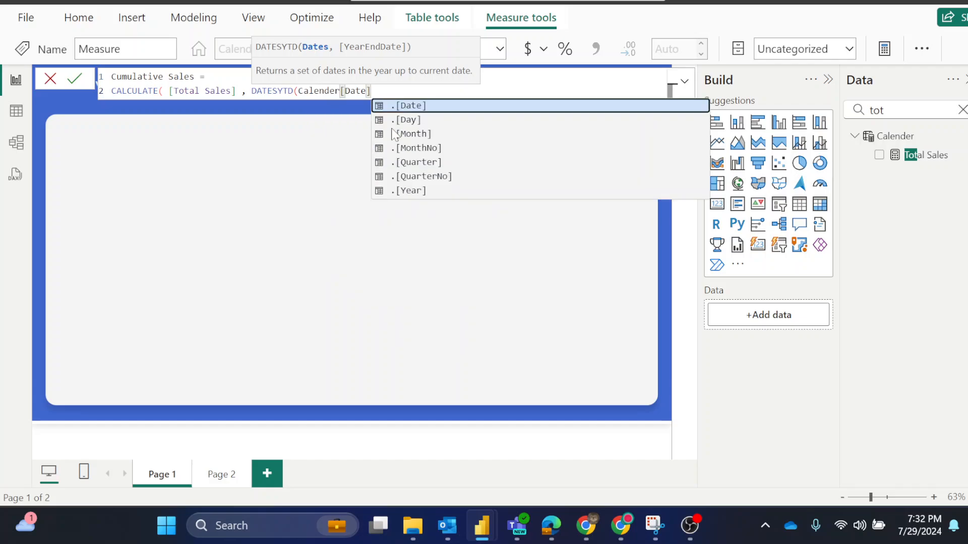
pyautogui.write('))')
pyautogui.press('Return')
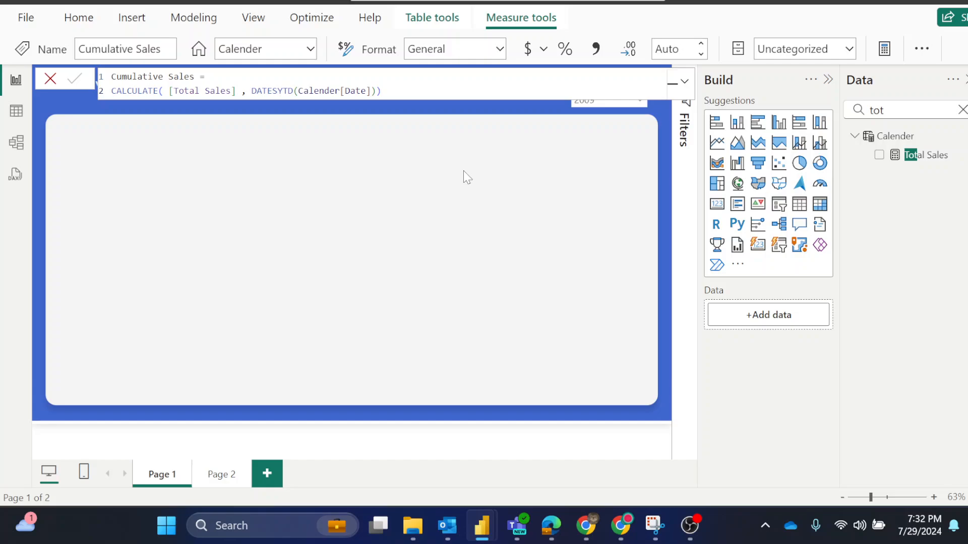
# Insert a table visual on Page 1 with the Year and Month fields from the Calender date hierarchy
pyautogui.click(799, 205)
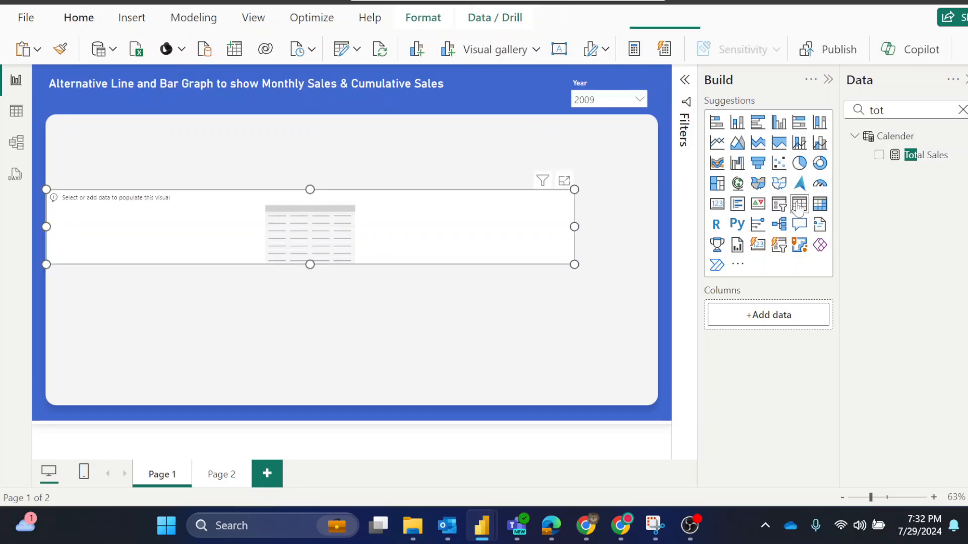
pyautogui.click(962, 110)
pyautogui.click(859, 158)
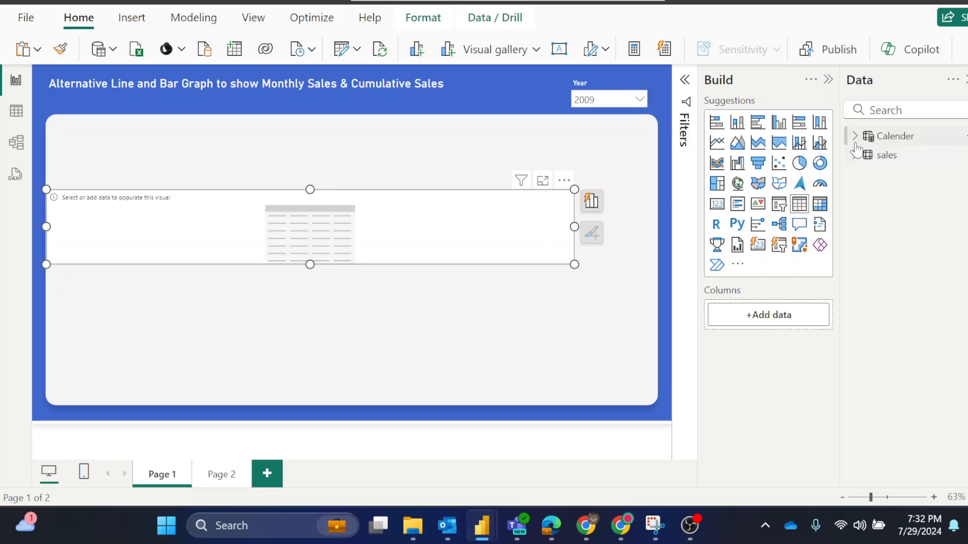
pyautogui.click(856, 143)
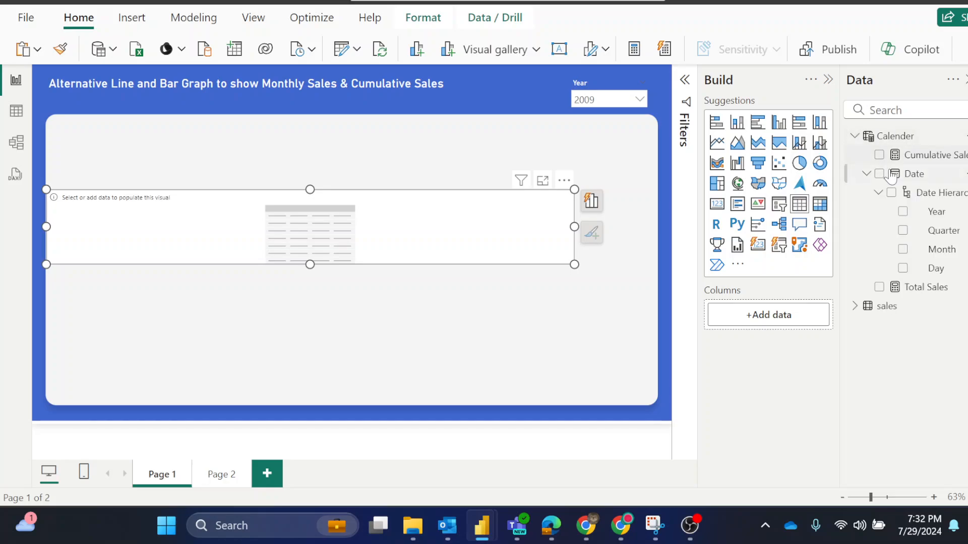
pyautogui.click(903, 211)
pyautogui.click(903, 250)
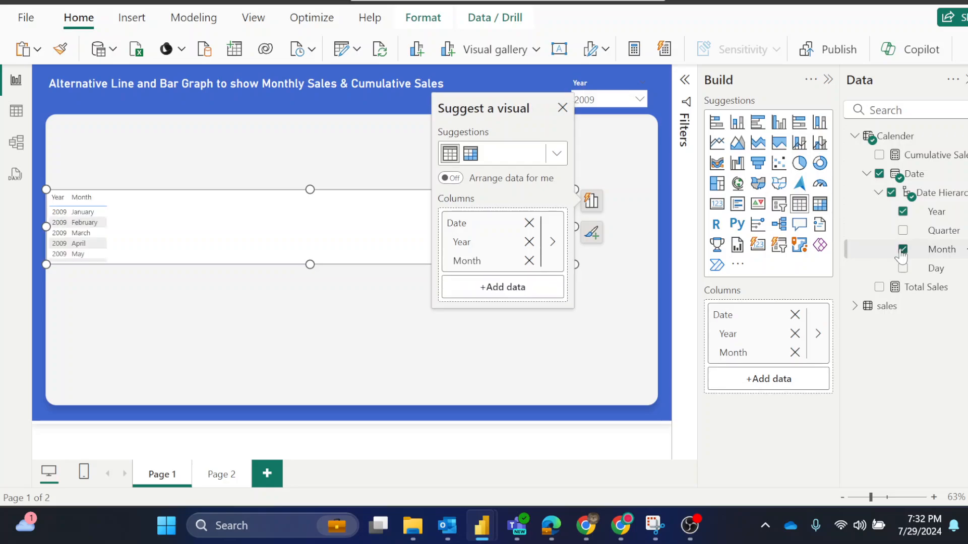
# Add Total Sales and Cumulative Sales to the table and extend its height to show all twelve months and the total
pyautogui.click(910, 117)
pyautogui.write('tot')
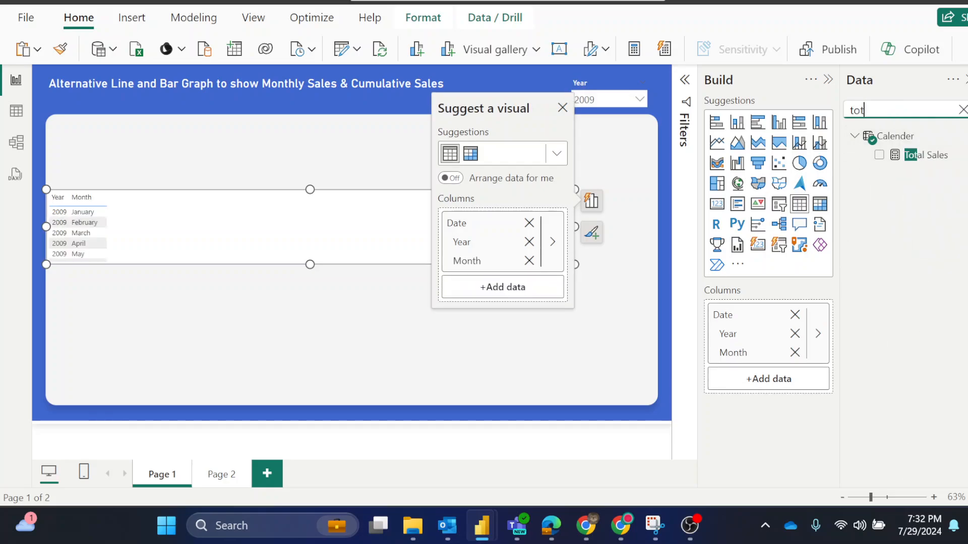
pyautogui.click(880, 156)
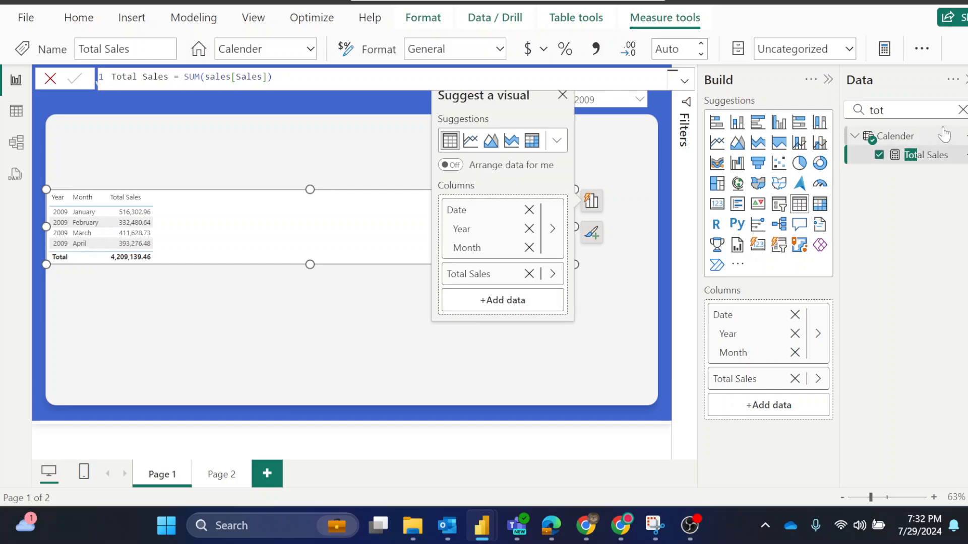
pyautogui.click(962, 110)
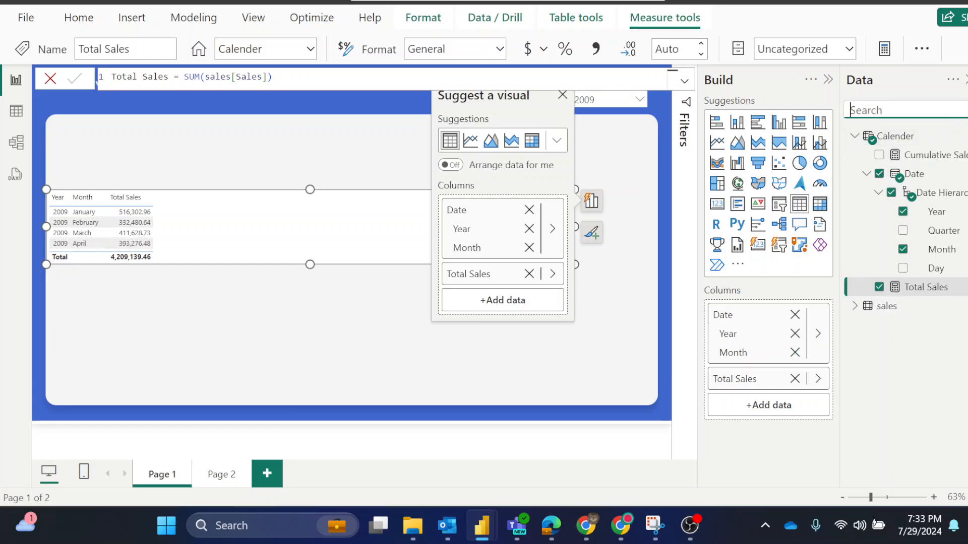
pyautogui.click(880, 155)
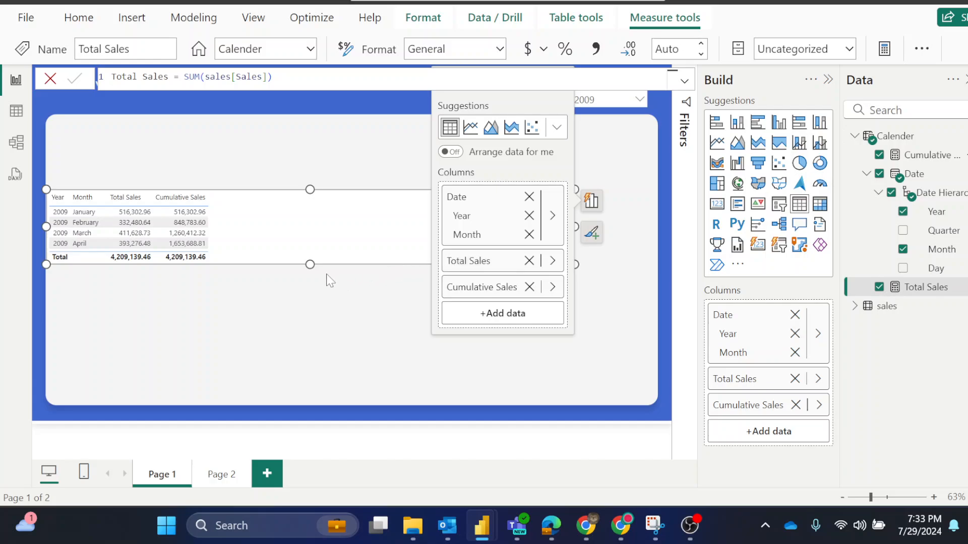
pyautogui.moveTo(310, 264); pyautogui.dragTo(343, 367)
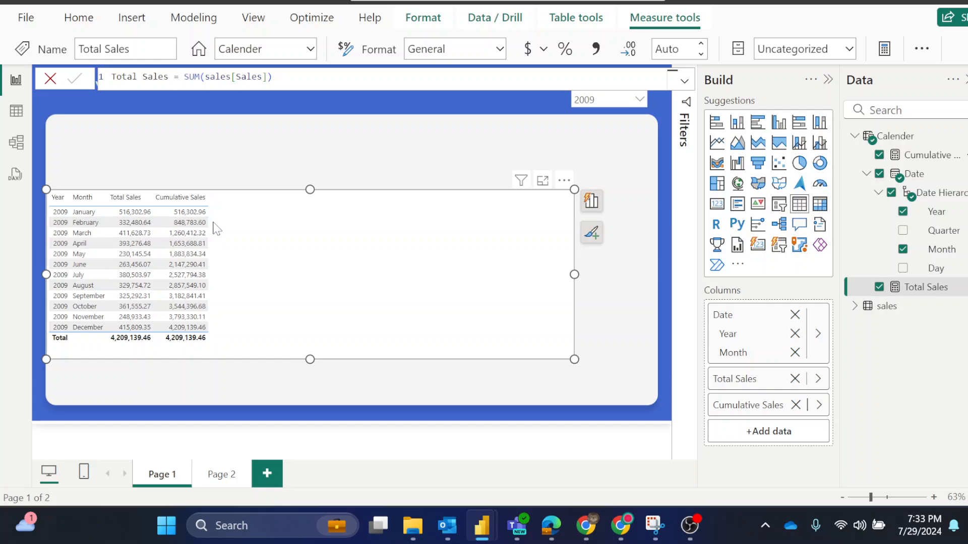
# Deselect March in the Month slicer on Page 2, then return to the cumulative table on Page 1 for comparison
pyautogui.click(215, 477)
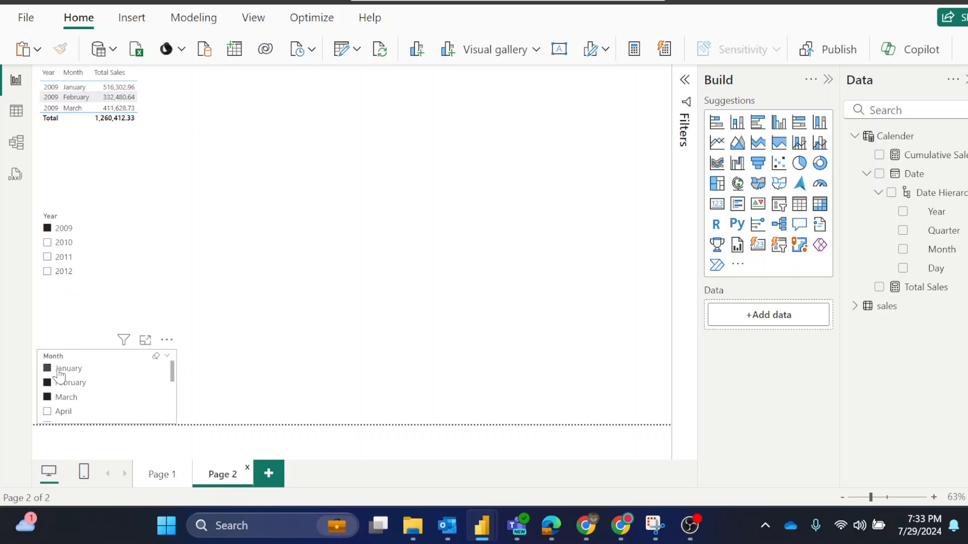
pyautogui.click(60, 402)
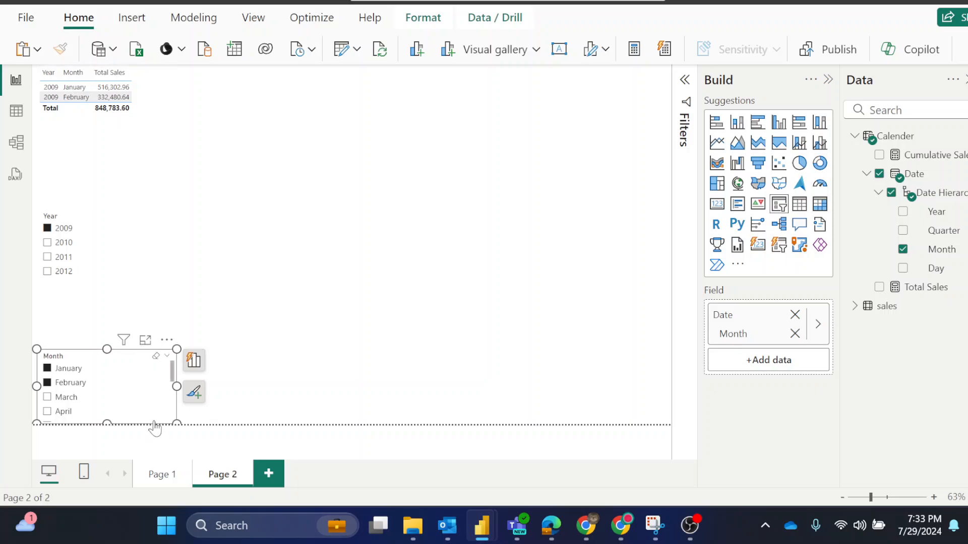
pyautogui.click(164, 481)
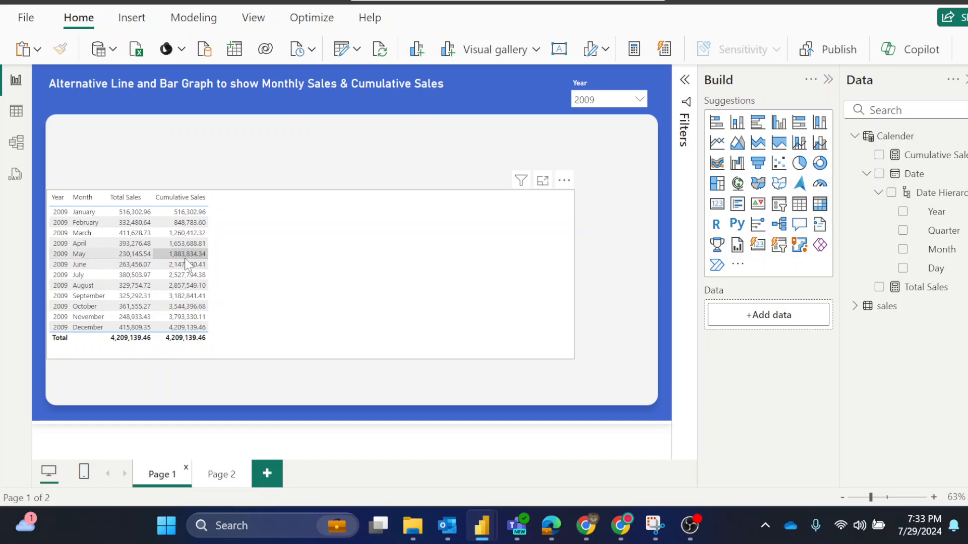
# Move the Month slicer on Page 2 into the empty canvas area beside the Year slicer
pyautogui.click(216, 476)
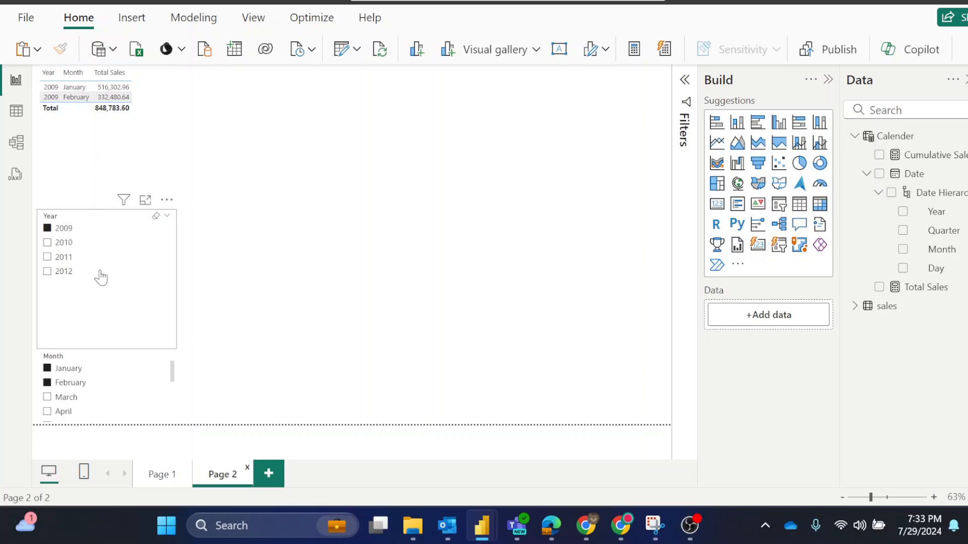
pyautogui.moveTo(130, 384); pyautogui.dragTo(406, 192)
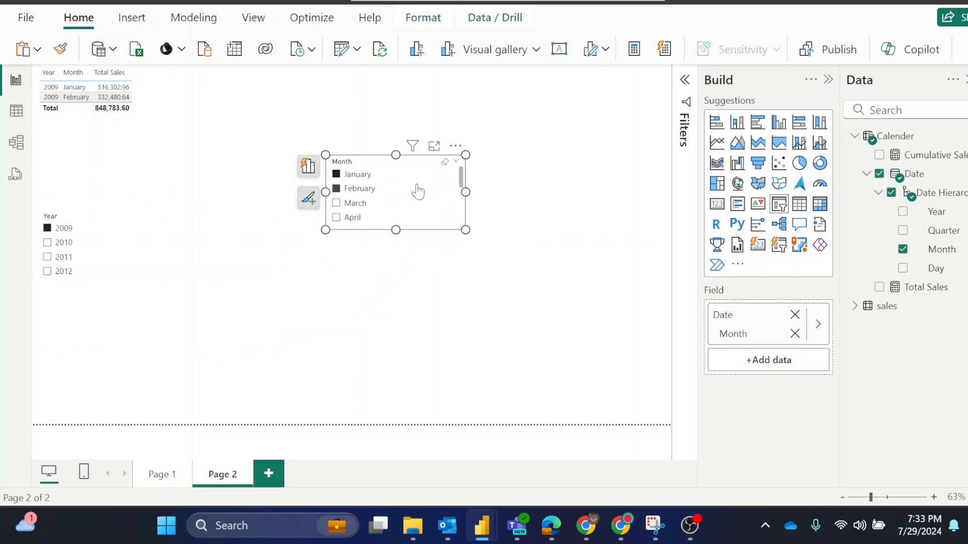
# Extend the height of the Month slicer on Page 2 and add March, April and May to its selection
pyautogui.moveTo(396, 229); pyautogui.dragTo(396, 311)
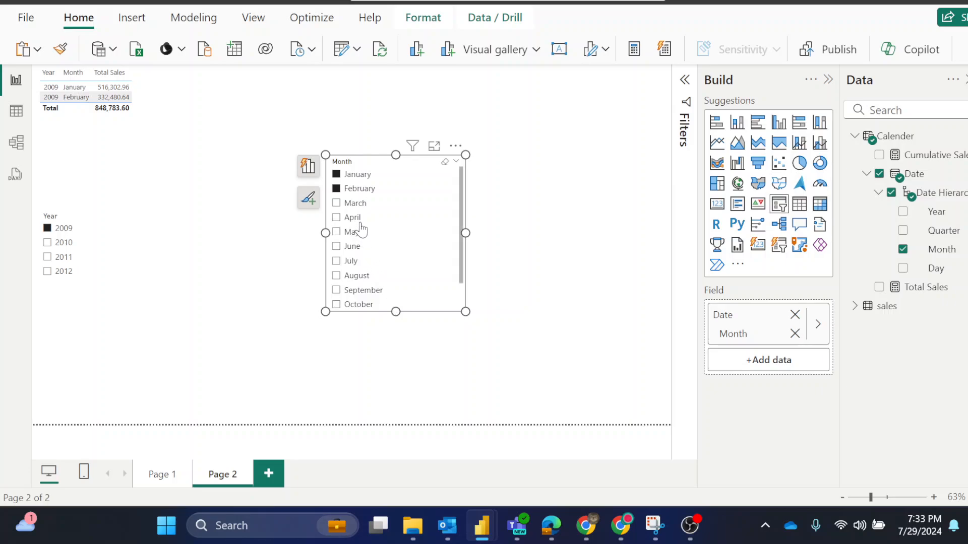
pyautogui.keyDown('ctrl'); pyautogui.click(361, 207); pyautogui.keyUp('ctrl')
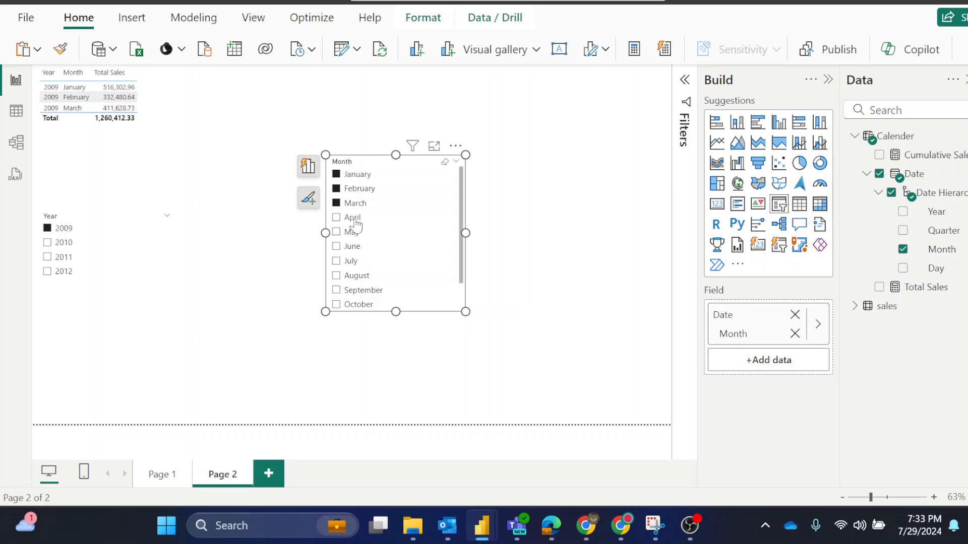
pyautogui.keyDown('ctrl'); pyautogui.click(352, 218); pyautogui.keyUp('ctrl')
pyautogui.keyDown('ctrl'); pyautogui.click(353, 233); pyautogui.keyUp('ctrl')
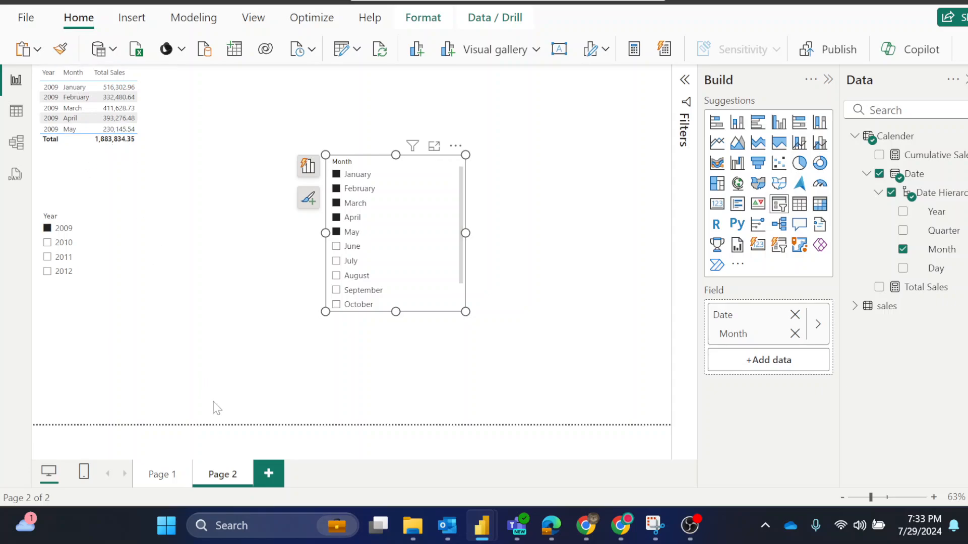
# Delete the table of Total Sales and Cumulative Sales on Page 1
pyautogui.click(162, 474)
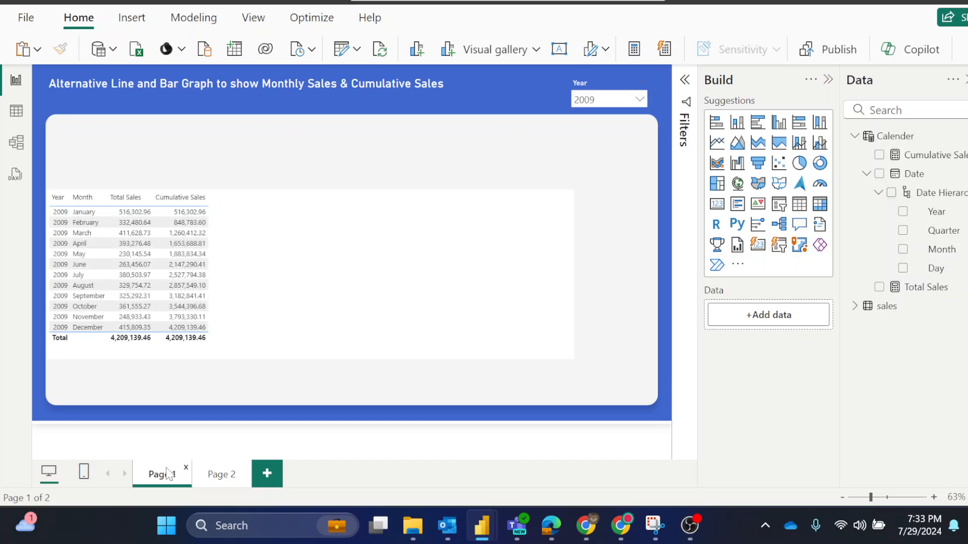
pyautogui.click(239, 321)
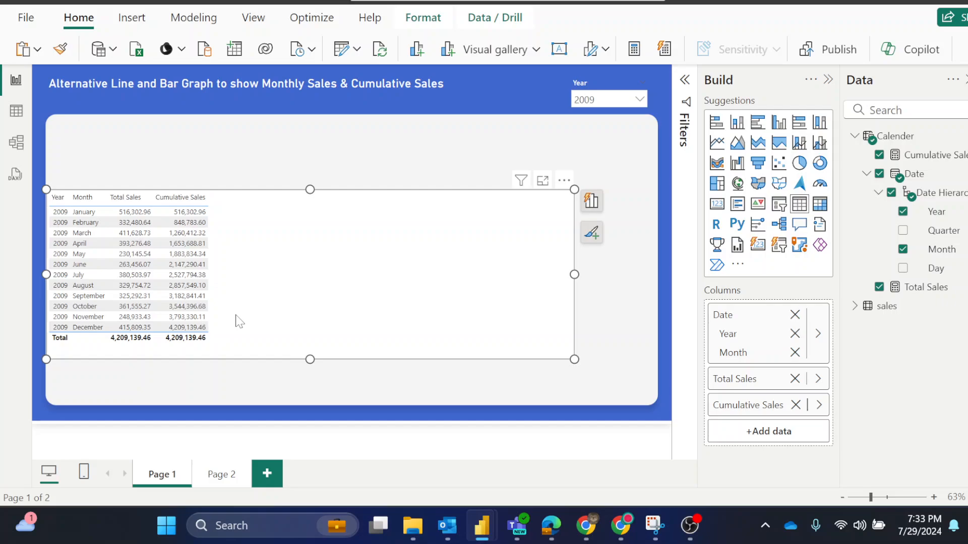
pyautogui.press('Delete')
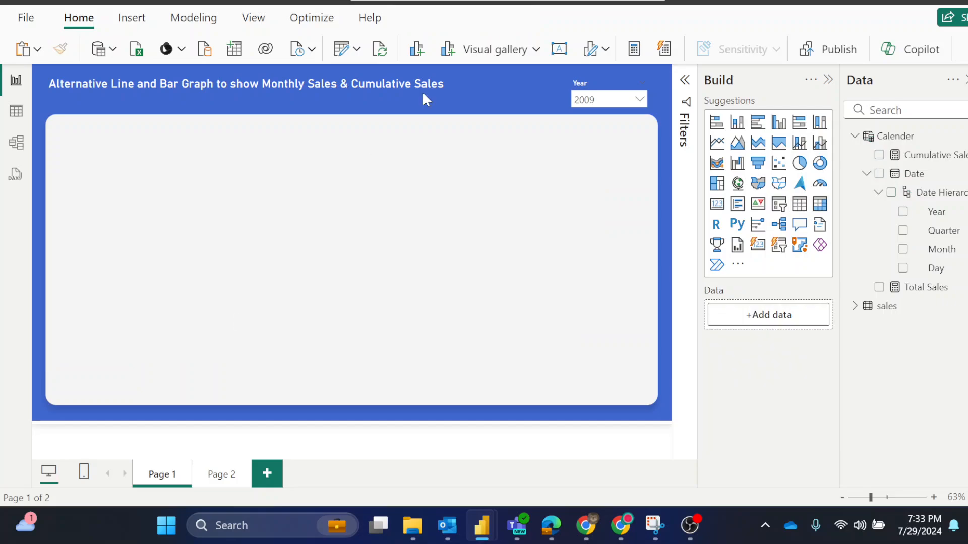
# Insert a line and stacked column chart with Month on the X-axis, Total Sales columns and a Cumulative Sales line, enlarged to the panel's height
pyautogui.click(800, 145)
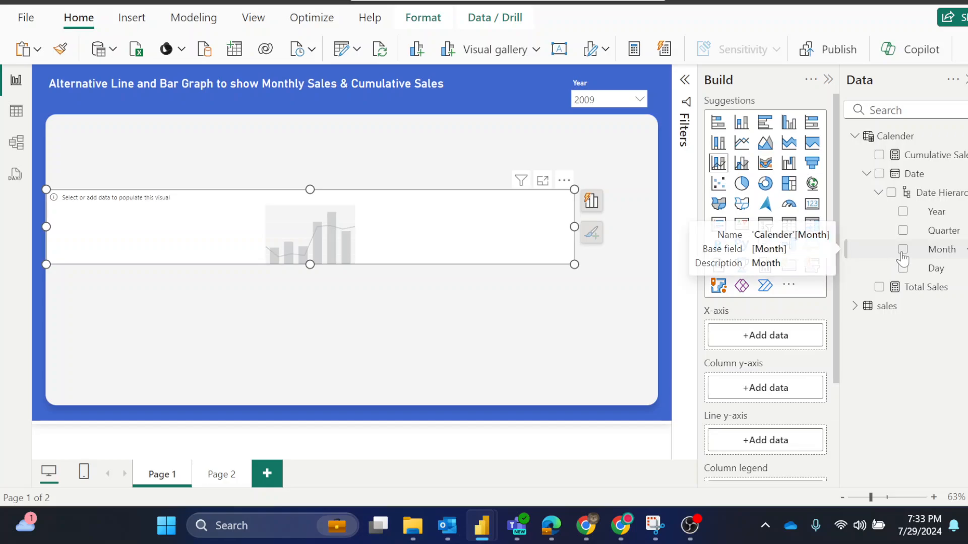
pyautogui.click(902, 250)
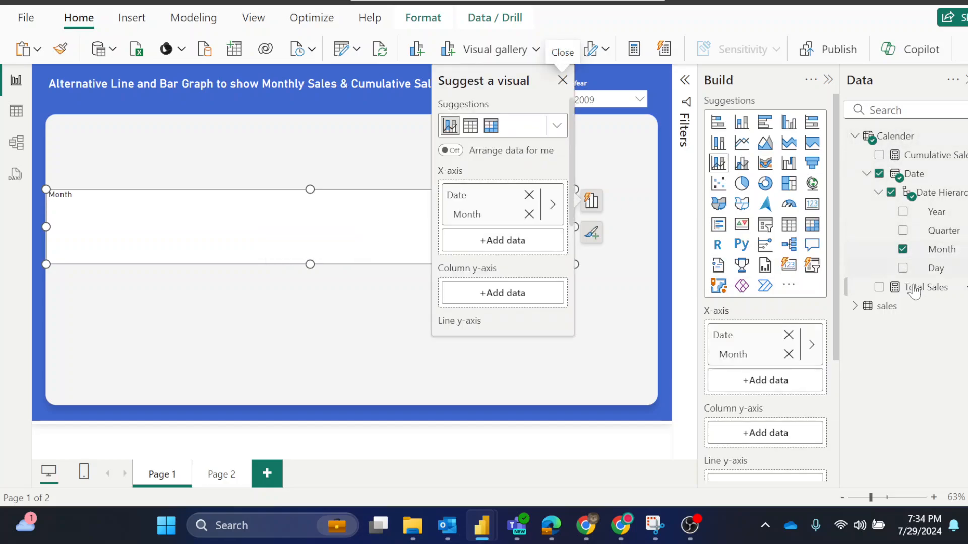
pyautogui.moveTo(913, 291); pyautogui.dragTo(789, 443)
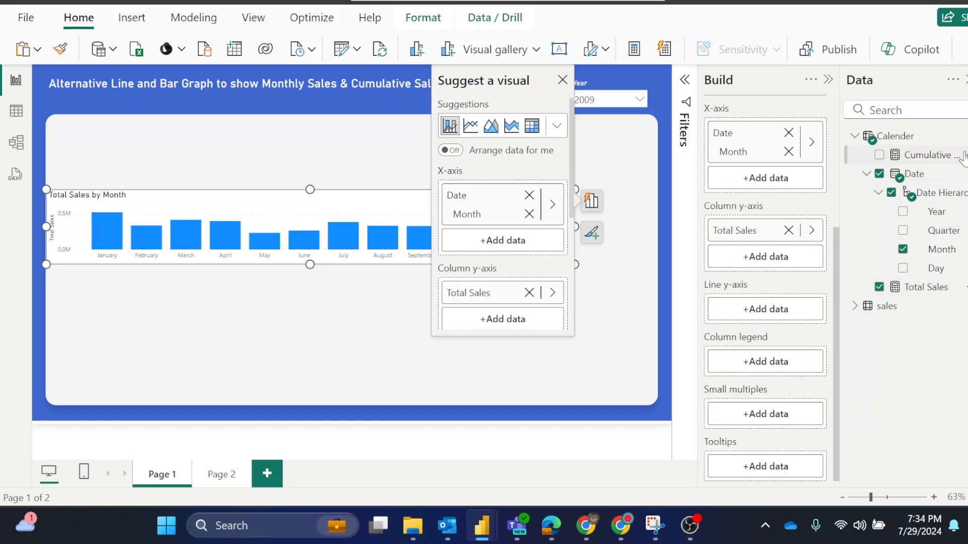
pyautogui.moveTo(935, 160); pyautogui.dragTo(801, 313)
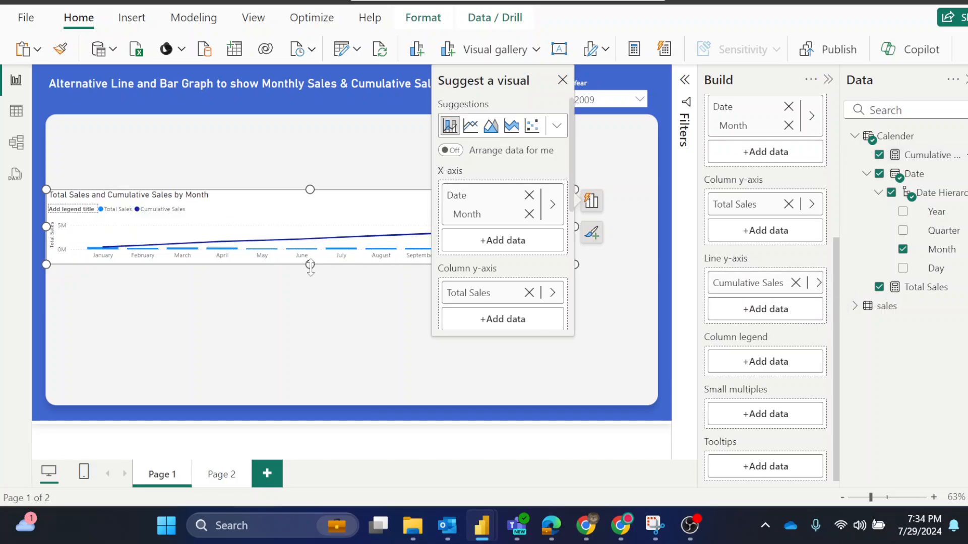
pyautogui.moveTo(311, 267); pyautogui.dragTo(311, 401)
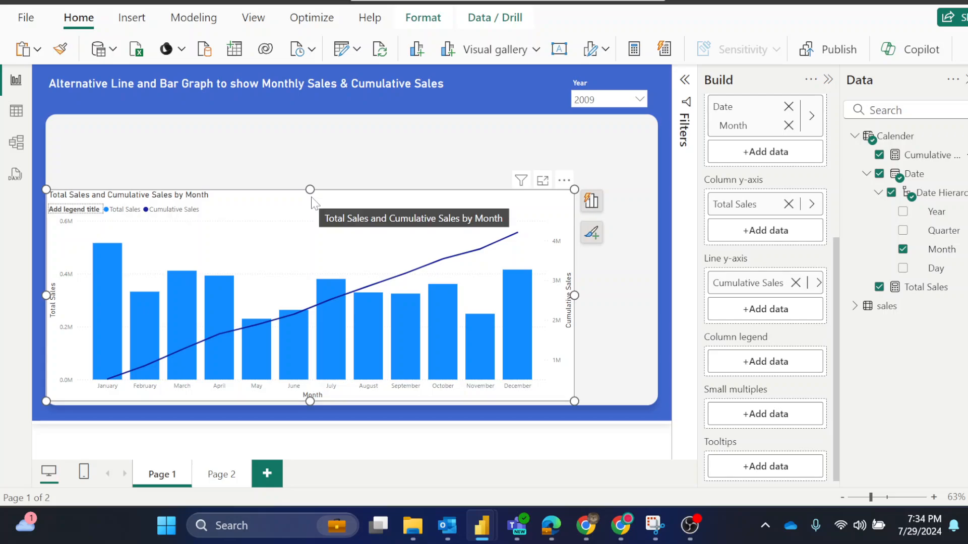
pyautogui.moveTo(310, 190); pyautogui.dragTo(351, 129)
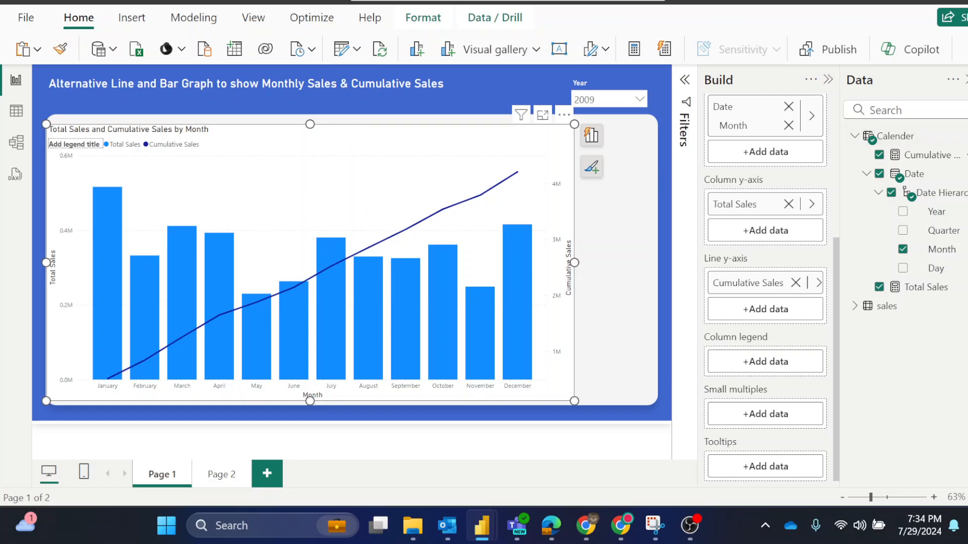
# Examine the range, values and title settings of the chart's secondary y-axis
pyautogui.click(967, 129)
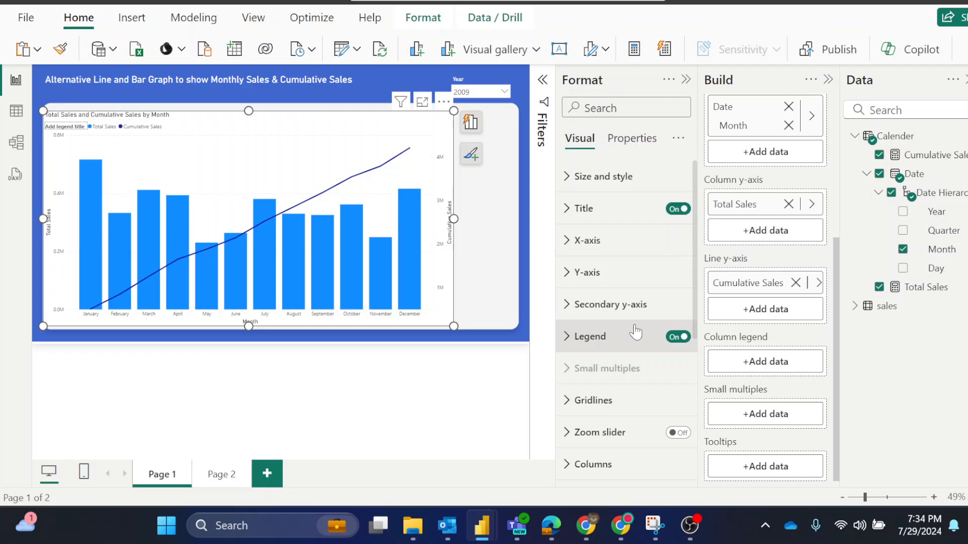
pyautogui.click(650, 316)
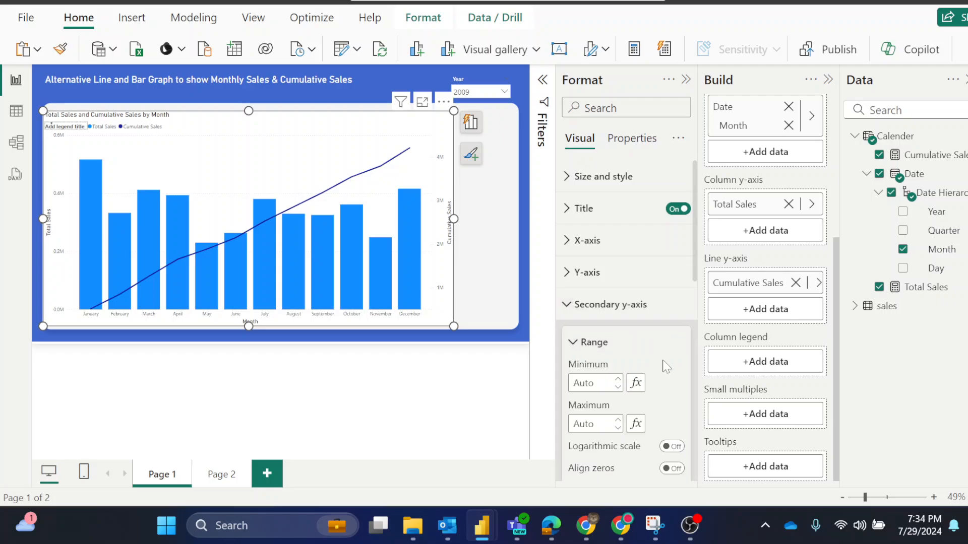
pyautogui.scroll(-3, 666, 323)
pyautogui.click(673, 321)
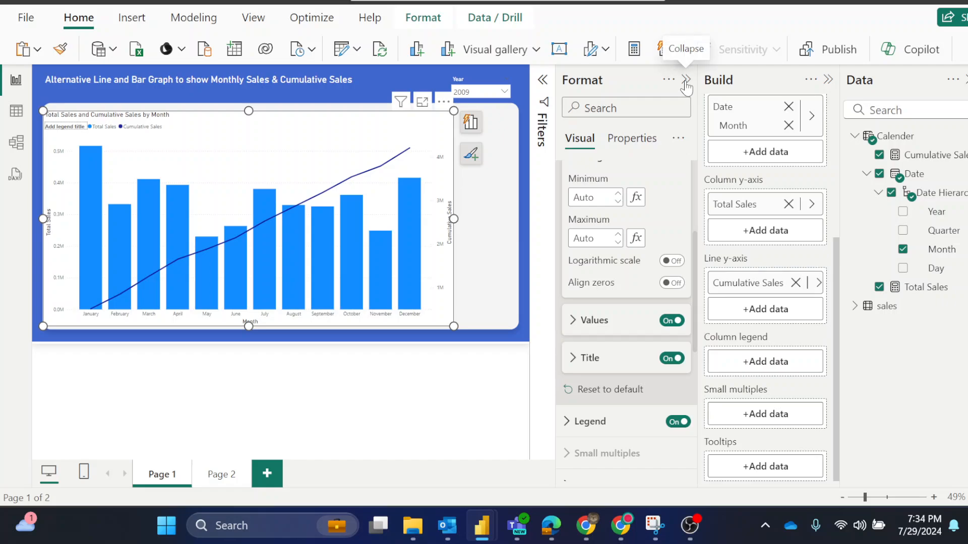
pyautogui.click(687, 80)
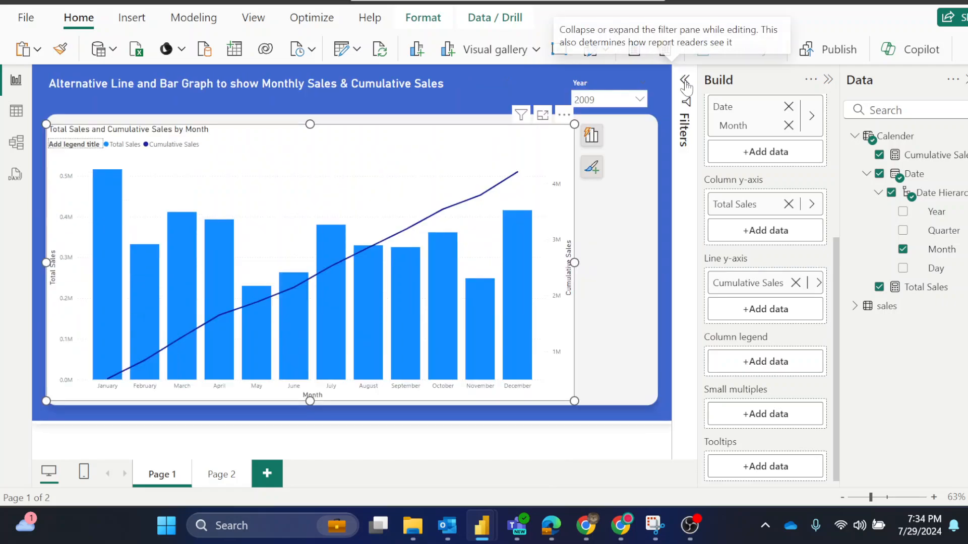
pyautogui.click(608, 272)
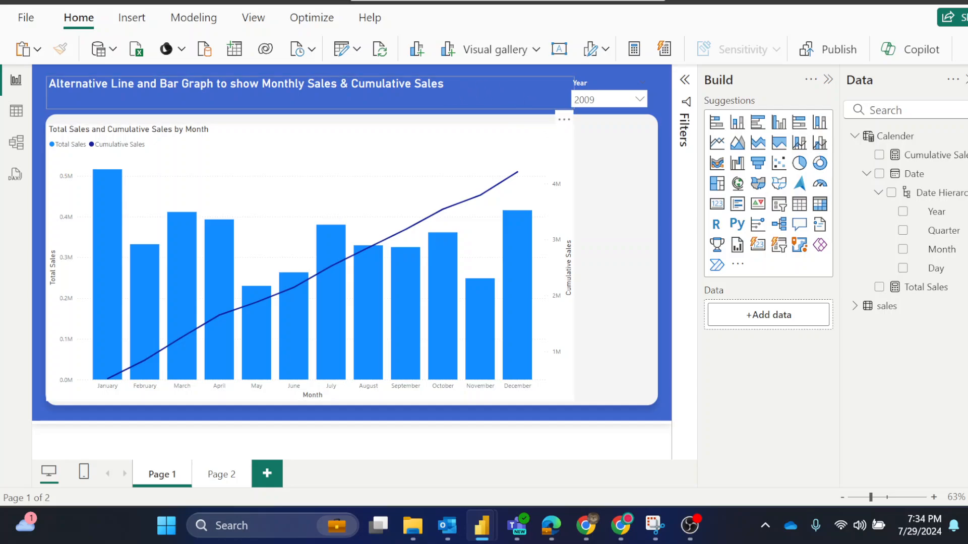
# Start a manually entered table and name its first column Selection
pyautogui.click(235, 49)
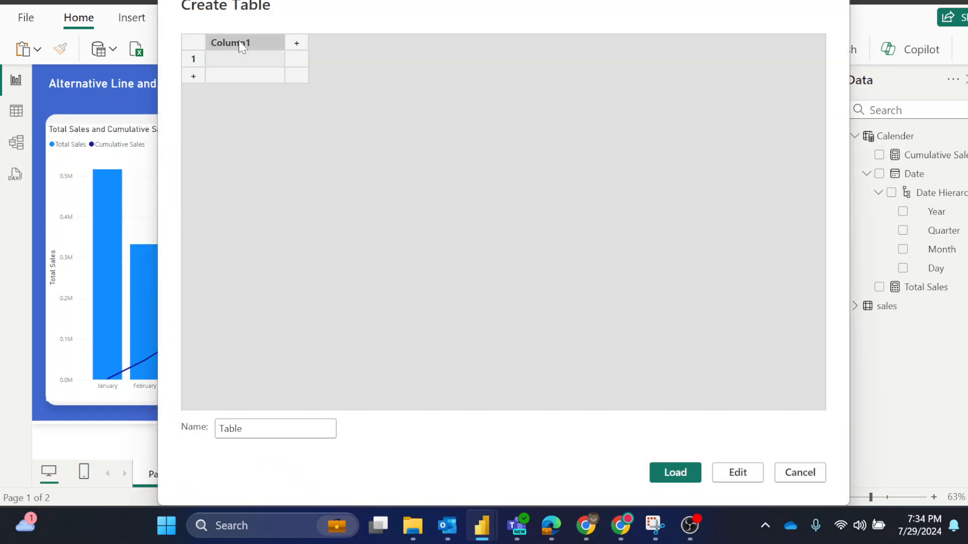
pyautogui.doubleClick(241, 44)
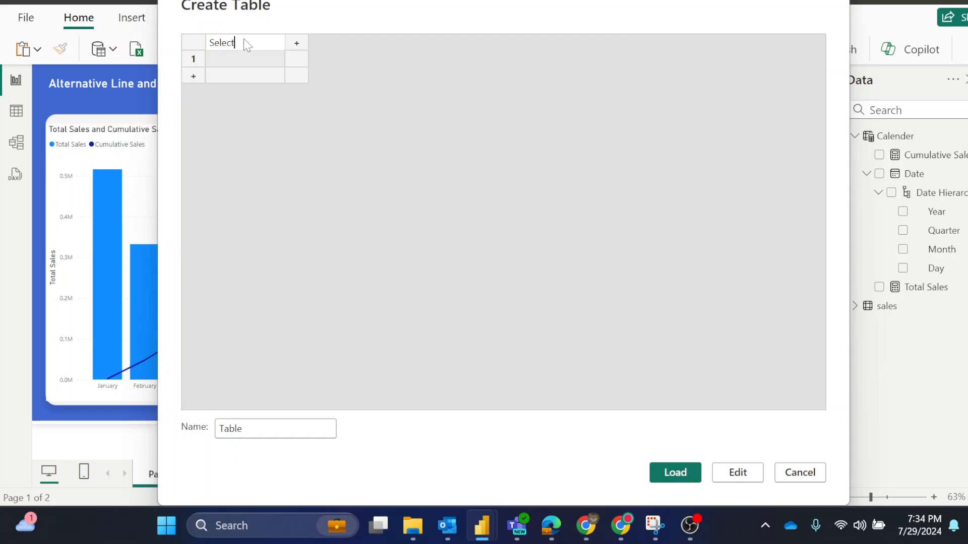
pyautogui.press('Return')
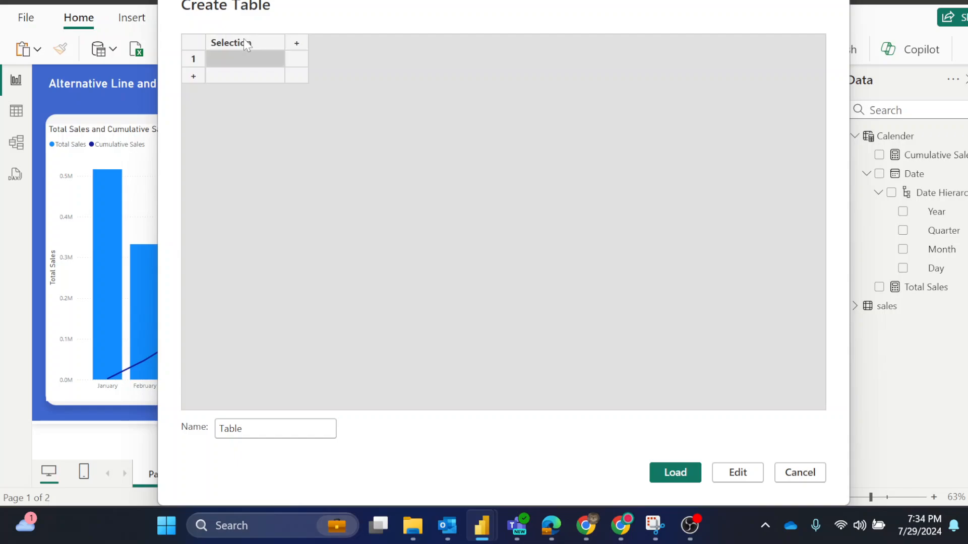
# Enter Both, Cumulative and Monthly as rows of the Selection column and delete the empty fourth row
pyautogui.write('Both')
pyautogui.press('Return')
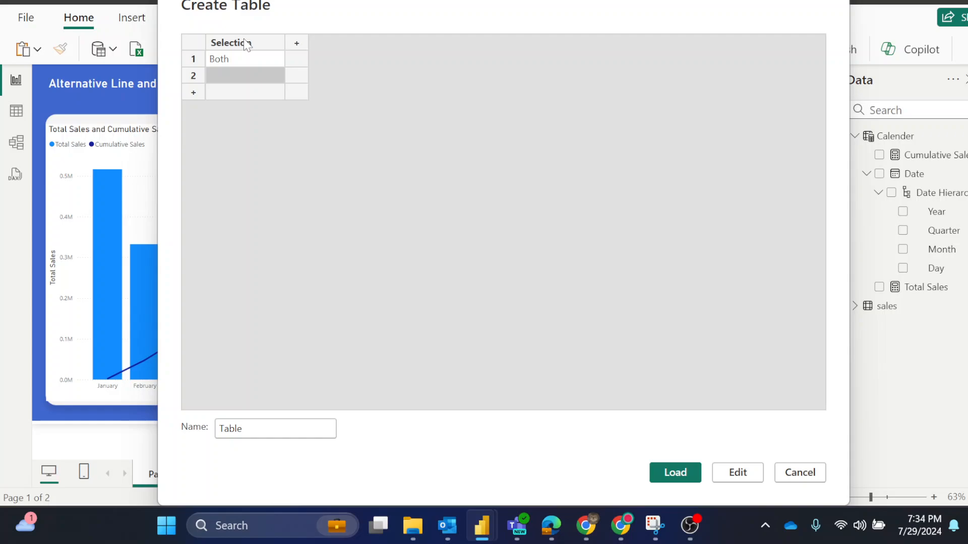
pyautogui.write('Cummu')
pyautogui.press('BackSpace')
pyautogui.press('BackSpace')
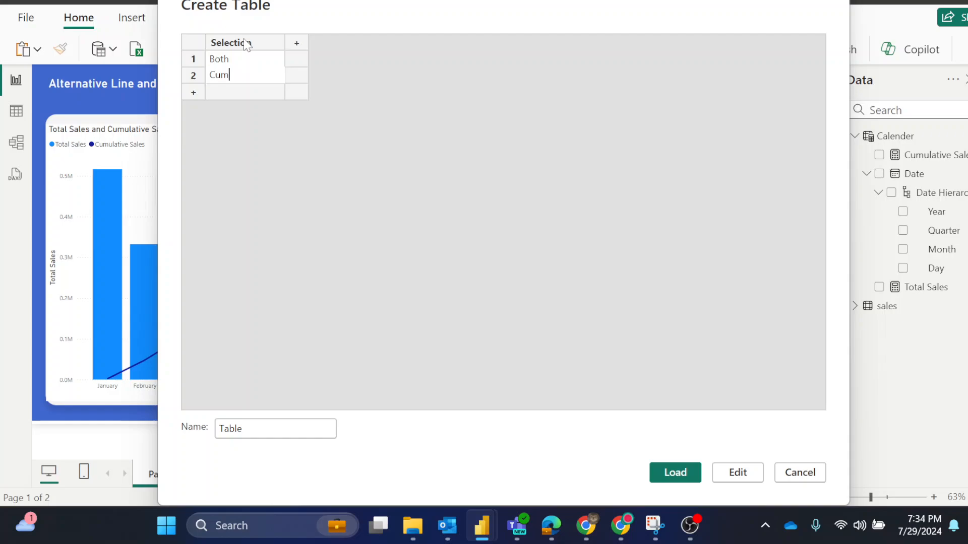
pyautogui.write('ulative')
pyautogui.press('Return')
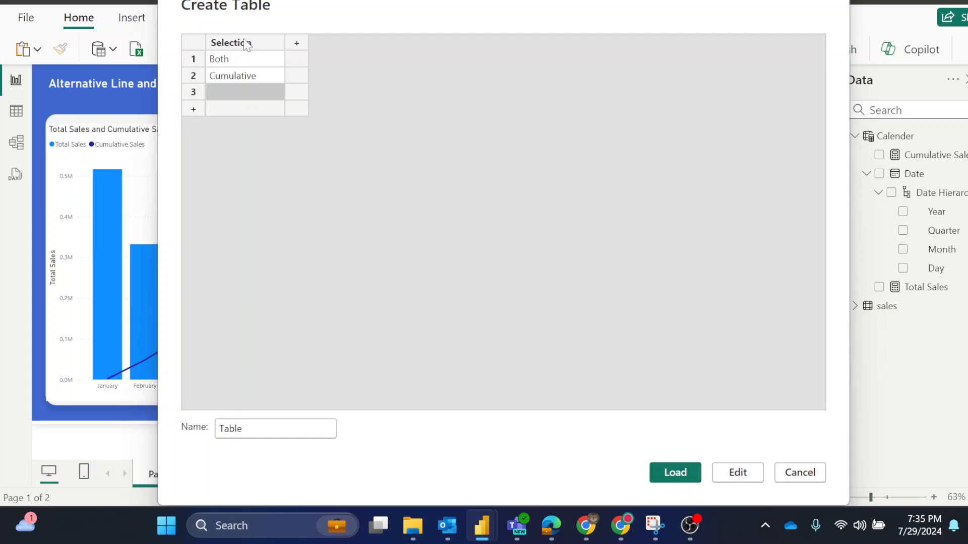
pyautogui.write('Monthly')
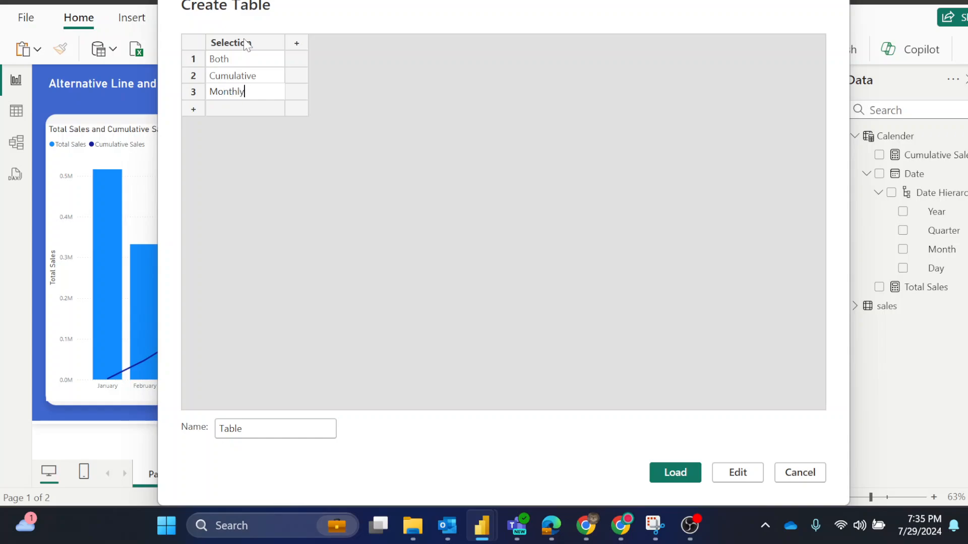
pyautogui.press('Return')
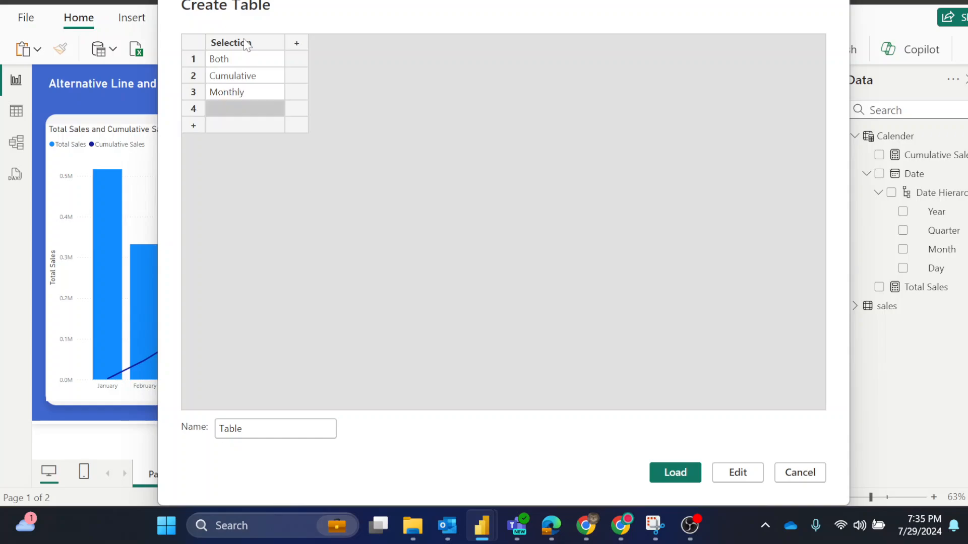
pyautogui.rightClick(190, 110)
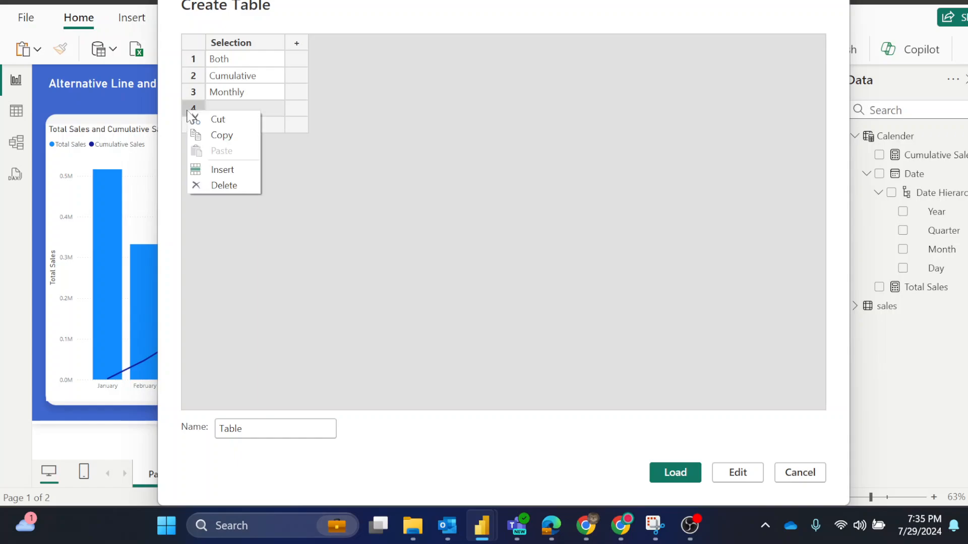
pyautogui.click(214, 185)
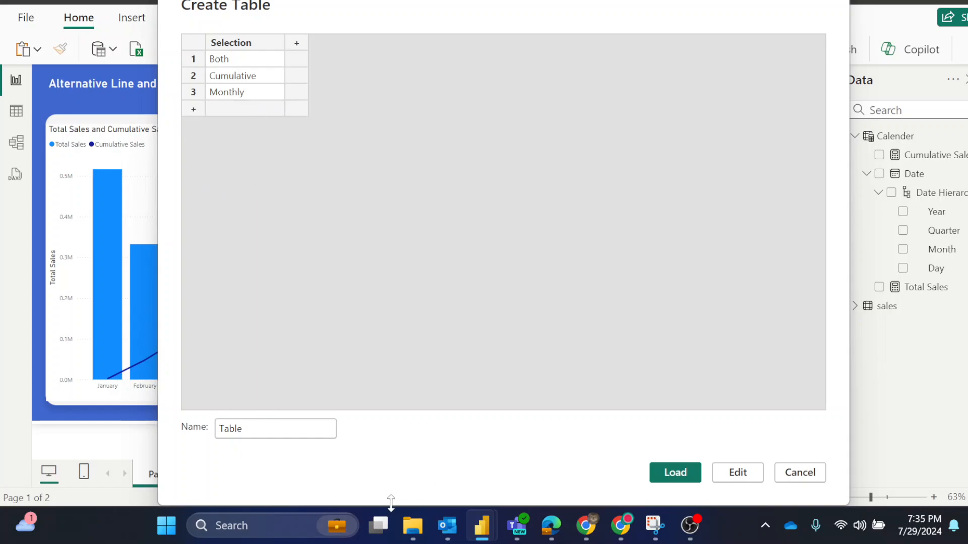
# Name the new table Selection and load it into the model
pyautogui.moveTo(270, 439); pyautogui.dragTo(215, 436)
pyautogui.write('S')
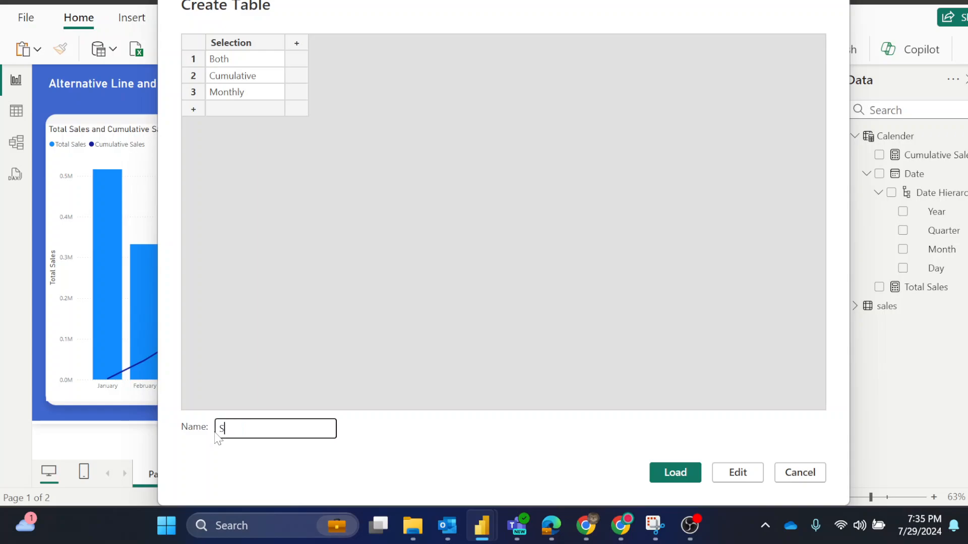
pyautogui.write('ele ction')
pyautogui.click(675, 472)
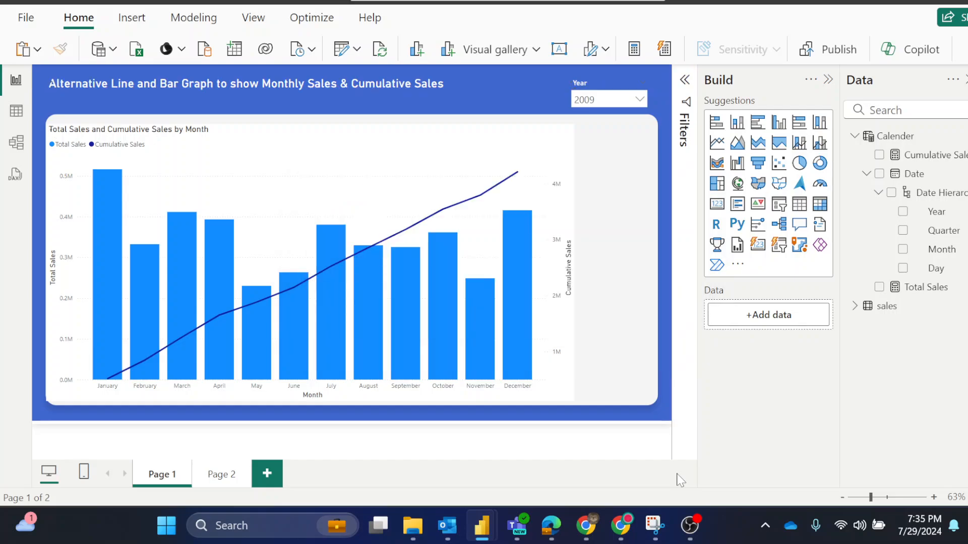
# Add a slicer on the Selection field and shrink it to fit its three options beside the chart, under the Year slicer
pyautogui.click(782, 211)
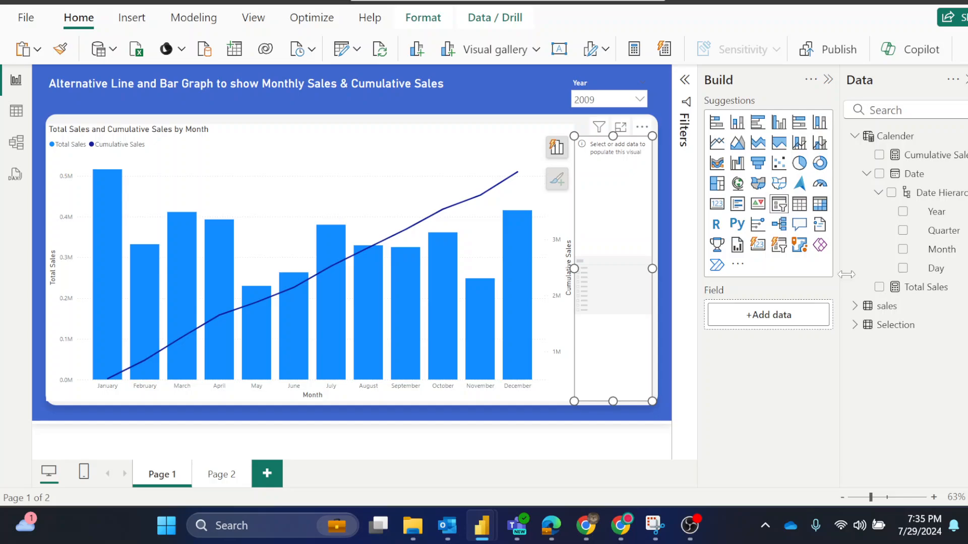
pyautogui.click(854, 325)
pyautogui.click(880, 344)
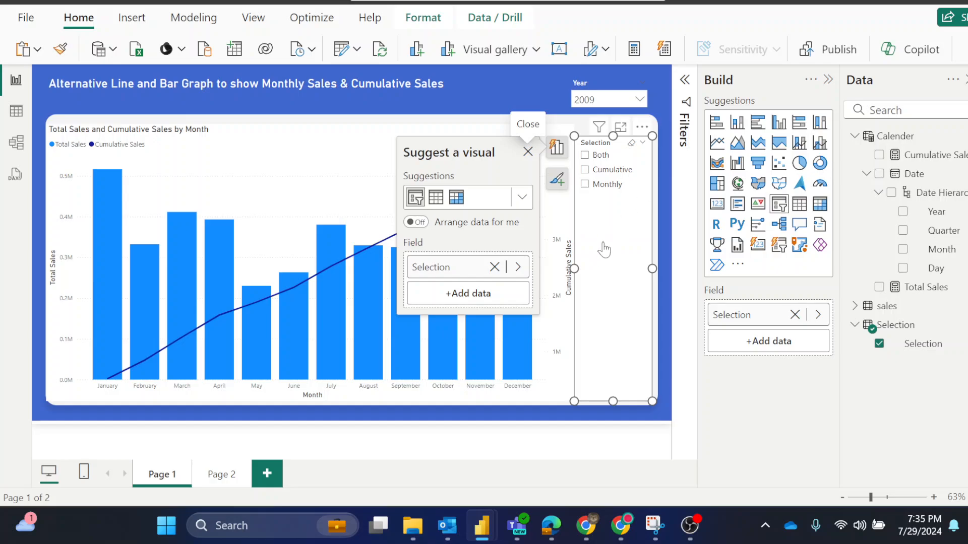
pyautogui.moveTo(607, 402); pyautogui.dragTo(641, 210)
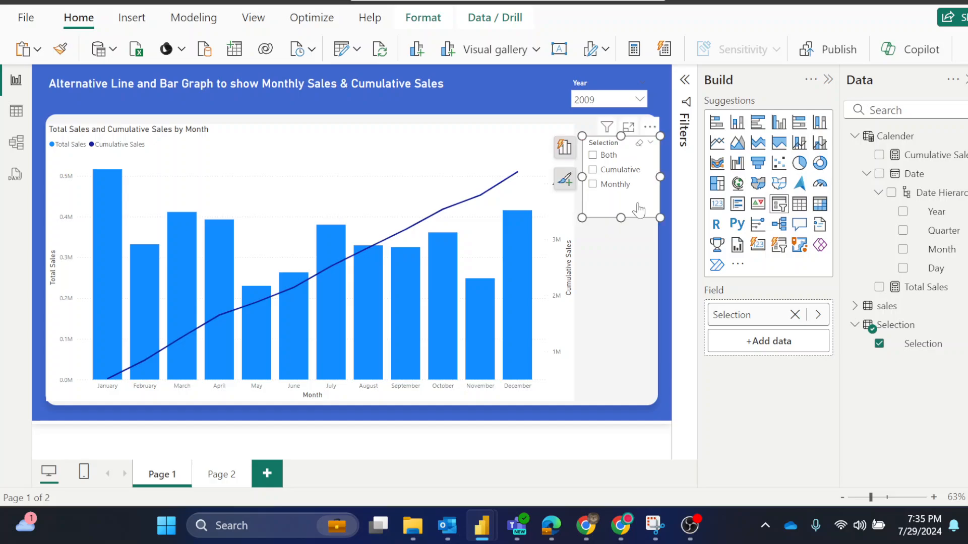
# Select and clear Cumulative in the Selection slicer to check whether the chart responds
pyautogui.click(611, 173)
pyautogui.click(611, 173)
pyautogui.moveTo(318, 268)
# Add a new measure to the Calender table and name it Bar Sales
pyautogui.rightClick(893, 135)
pyautogui.press('Escape')
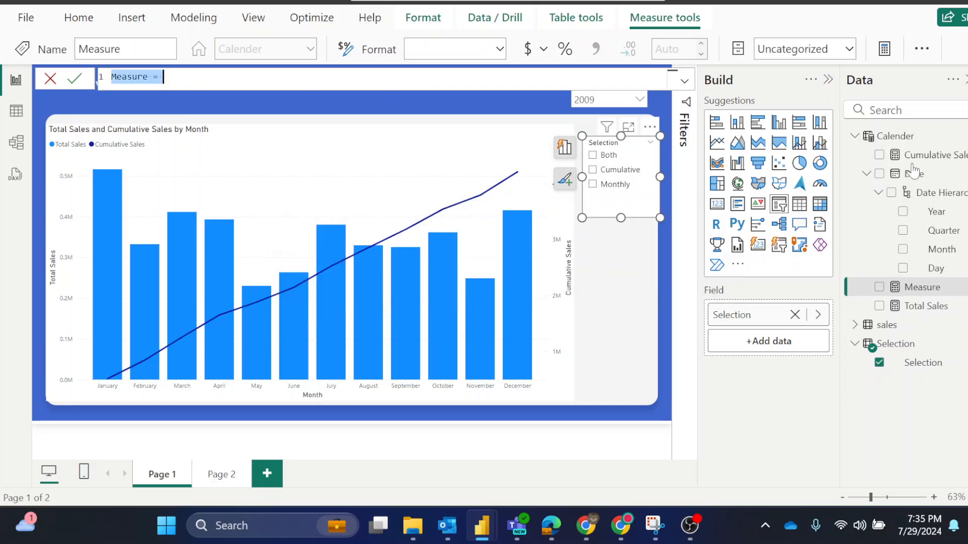
pyautogui.press('BackSpace')
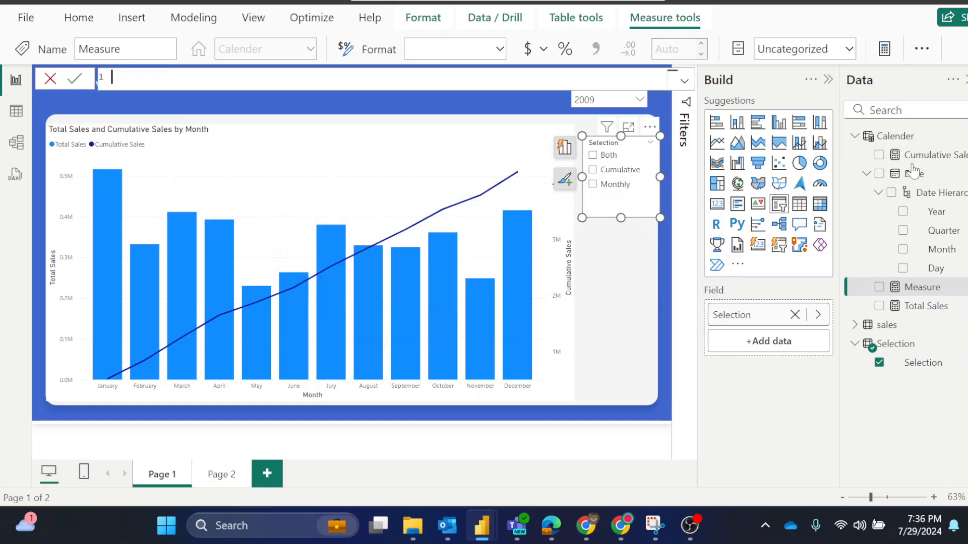
pyautogui.write('Bar Sales =')
pyautogui.hotkey('shift', 'Return')
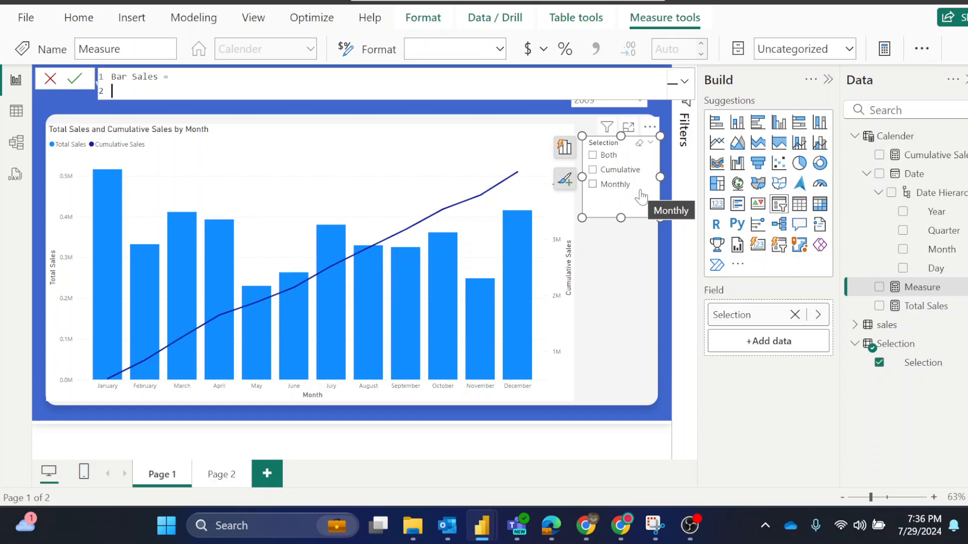
# Begin the Bar Sales formula with an IF test comparing SELECTEDVALUE(Selection[Selection]) to a text value
pyautogui.write('IF(sele')
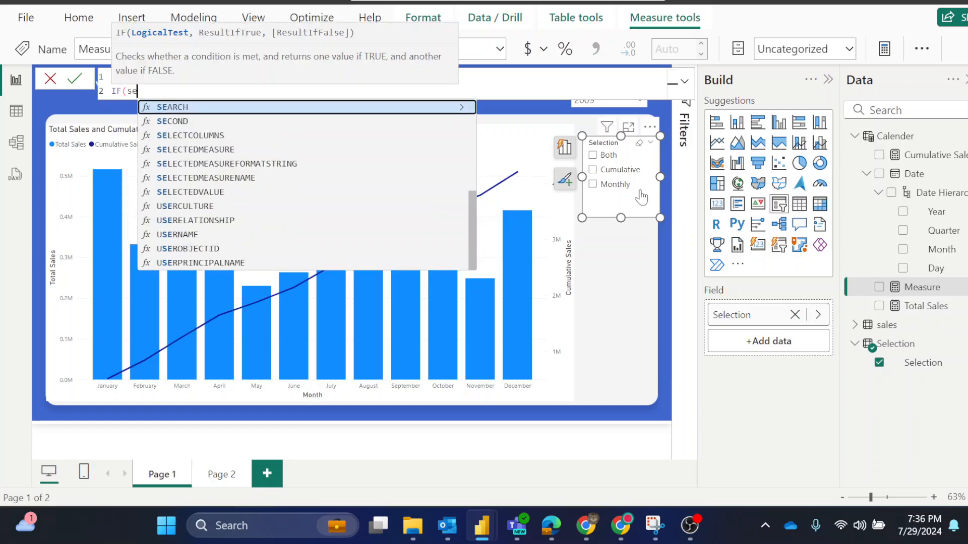
pyautogui.press('Down')
pyautogui.press('Down')
pyautogui.press('Down')
pyautogui.press('Down')
pyautogui.press('Tab')
pyautogui.write('se')
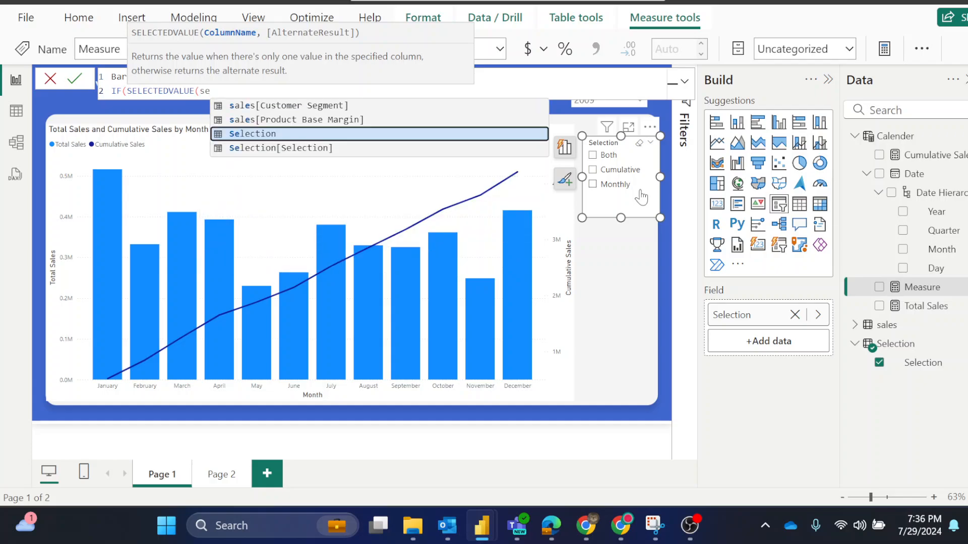
pyautogui.press('Down')
pyautogui.press('Tab')
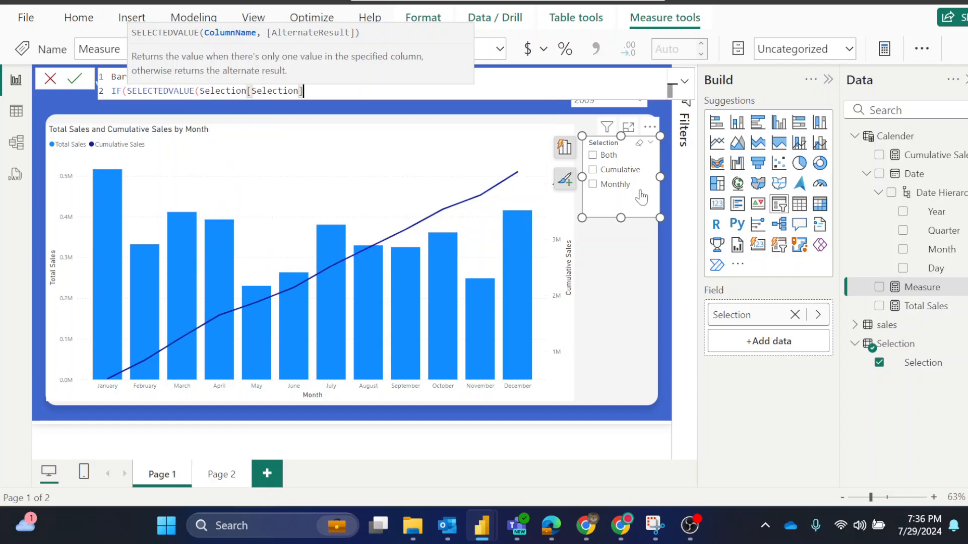
pyautogui.write(') = "')
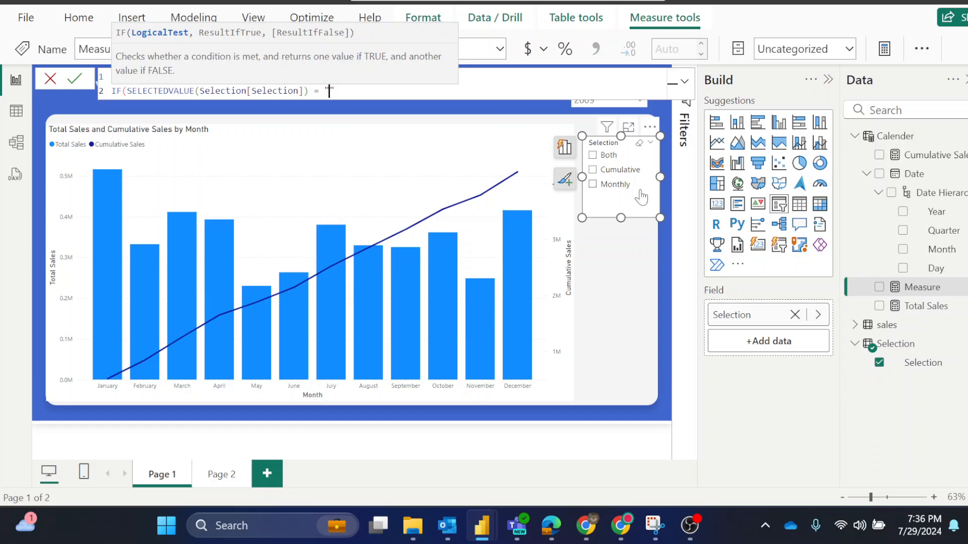
# Complete Bar Sales so it returns BLANK() for "Cumulative" and [Total Sales] otherwise, and commit the measure
pyautogui.write('Cumulative" , bl')
pyautogui.press('Tab')
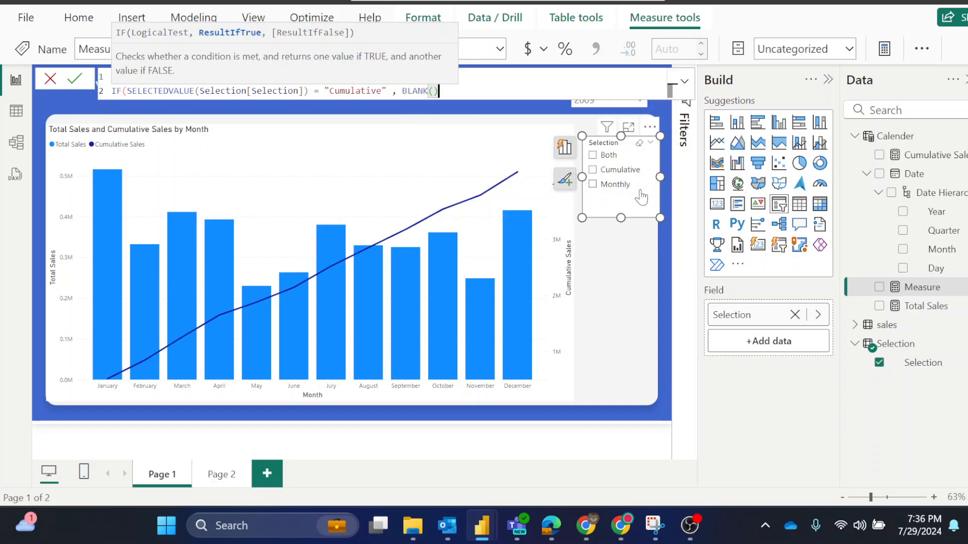
pyautogui.write('), ')
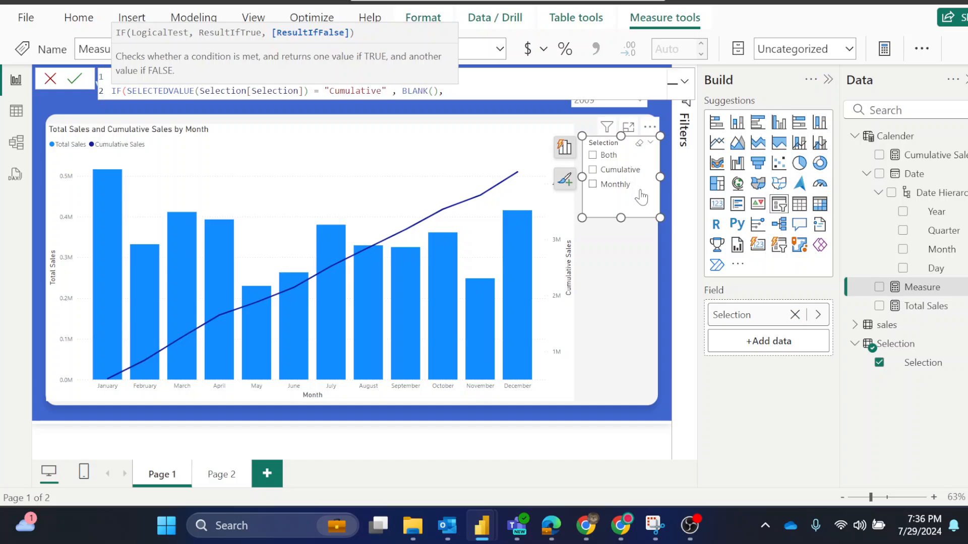
pyautogui.write('tot')
pyautogui.press('Tab')
pyautogui.write(')')
pyautogui.press('Return')
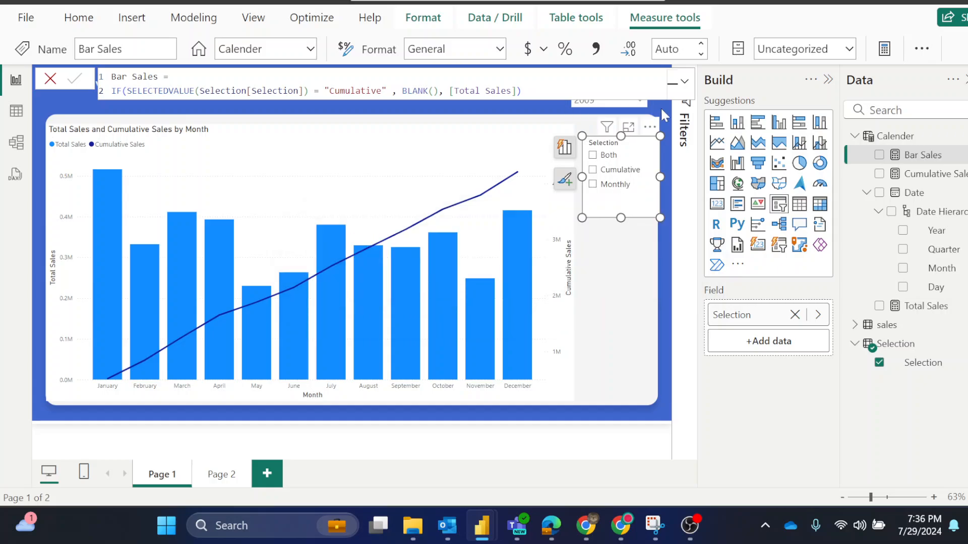
# Add another measure to the Calender table and name it Line Cumulative
pyautogui.click(882, 50)
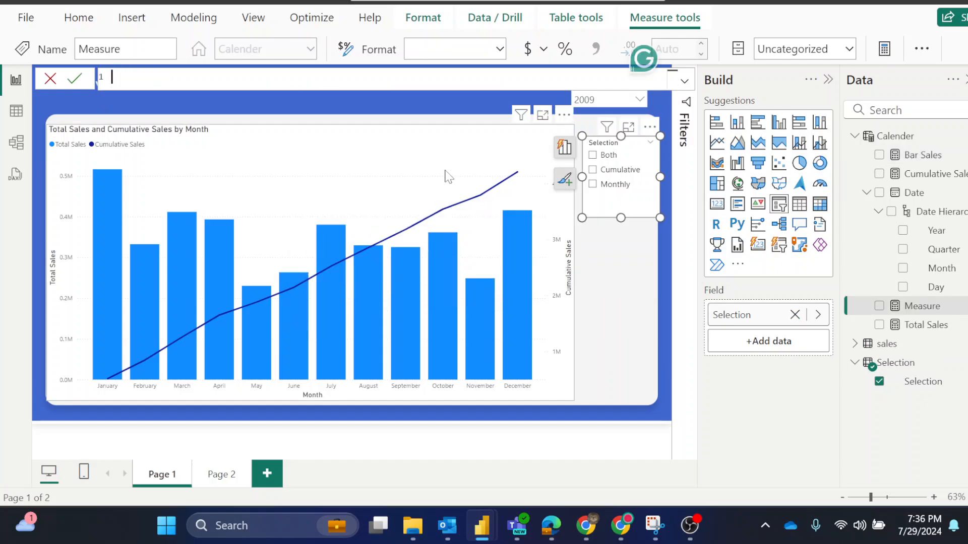
pyautogui.write('Line Cu')
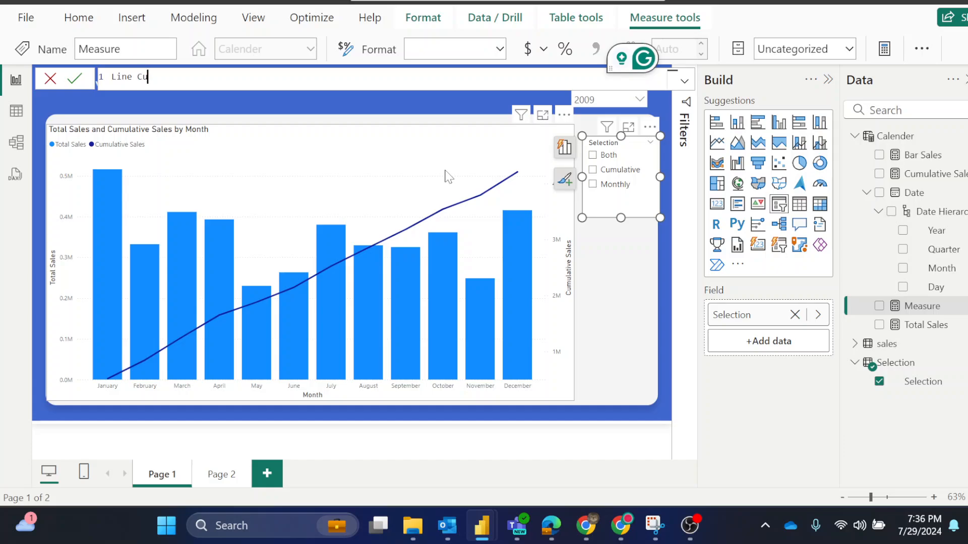
pyautogui.write('mulative ')
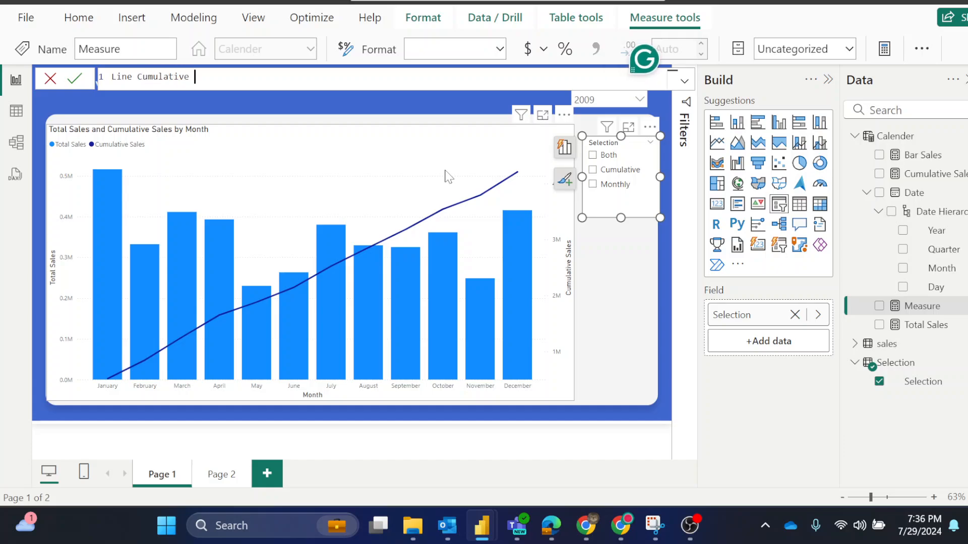
pyautogui.write('=')
pyautogui.hotkey('shift', 'Return')
# Begin the Line Cumulative formula with an IF test comparing SELECTEDVALUE(Selection[Selection]) to a text value
pyautogui.write('if')
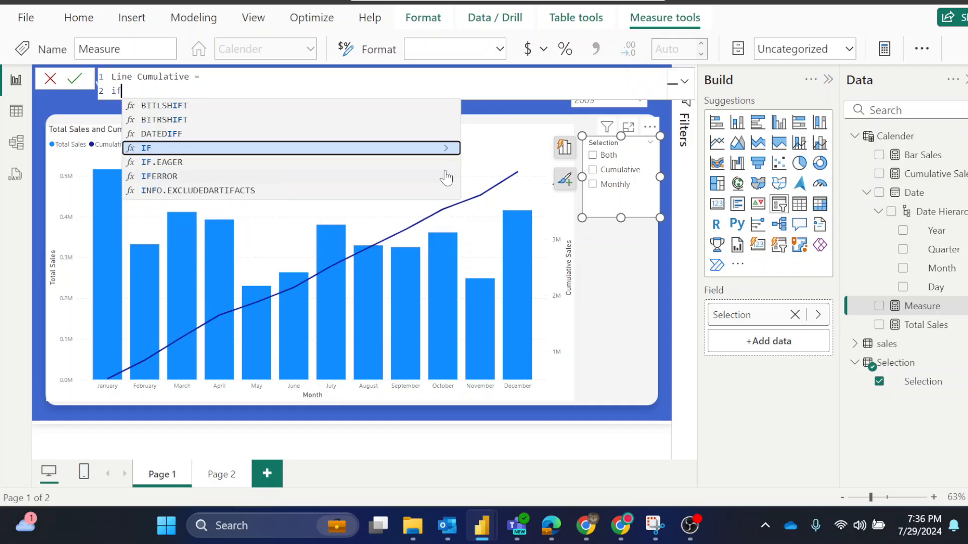
pyautogui.press('Tab')
pyautogui.write('sele')
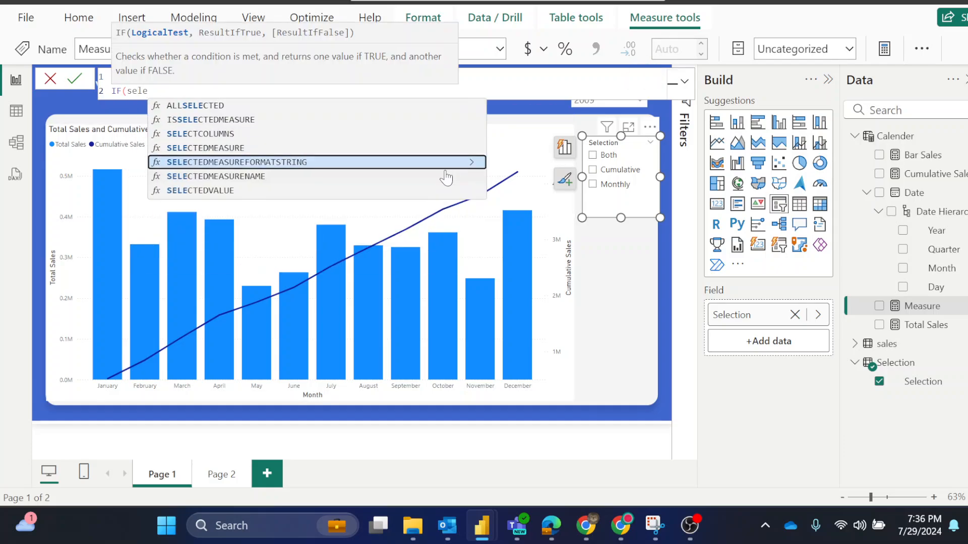
pyautogui.press('Down')
pyautogui.press('Down')
pyautogui.press('Tab')
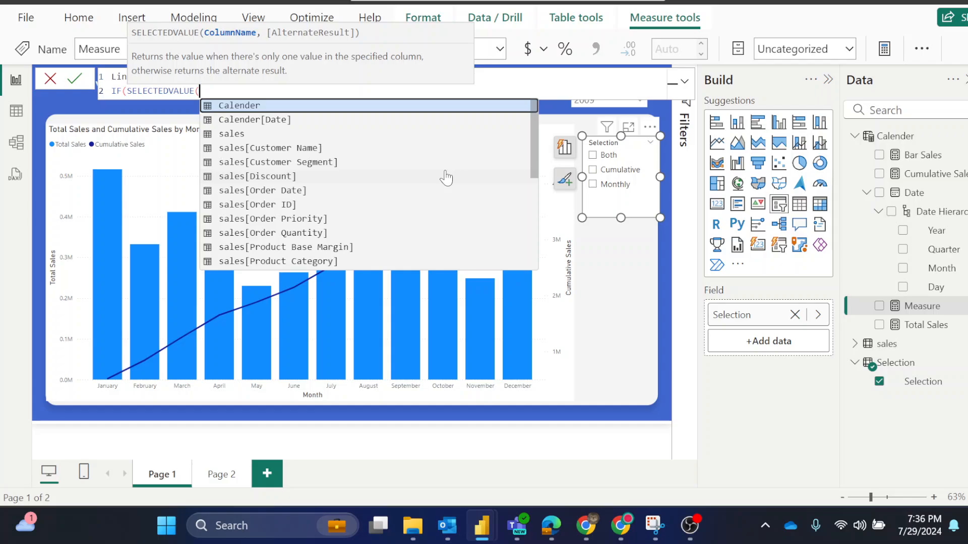
pyautogui.write('se')
pyautogui.press('Down')
pyautogui.press('Tab')
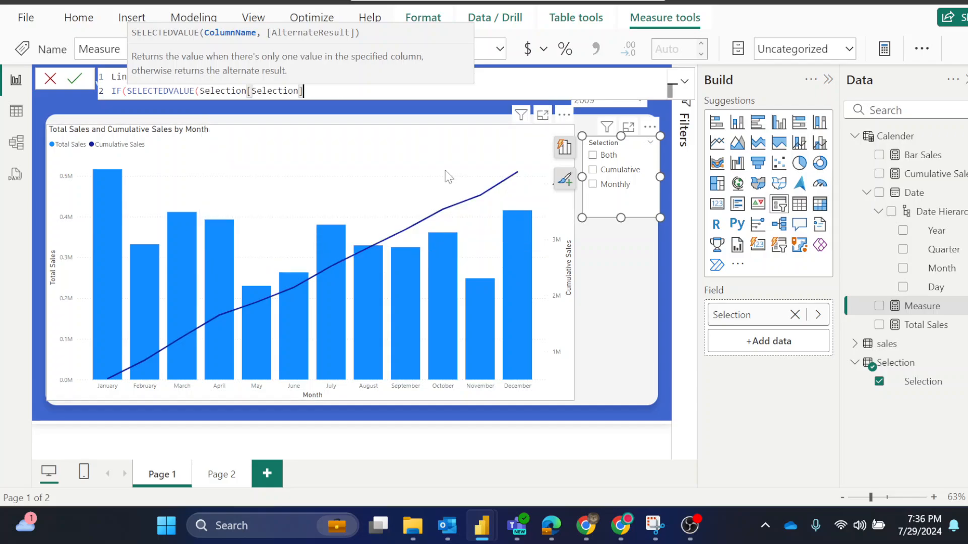
pyautogui.write(') = ""')
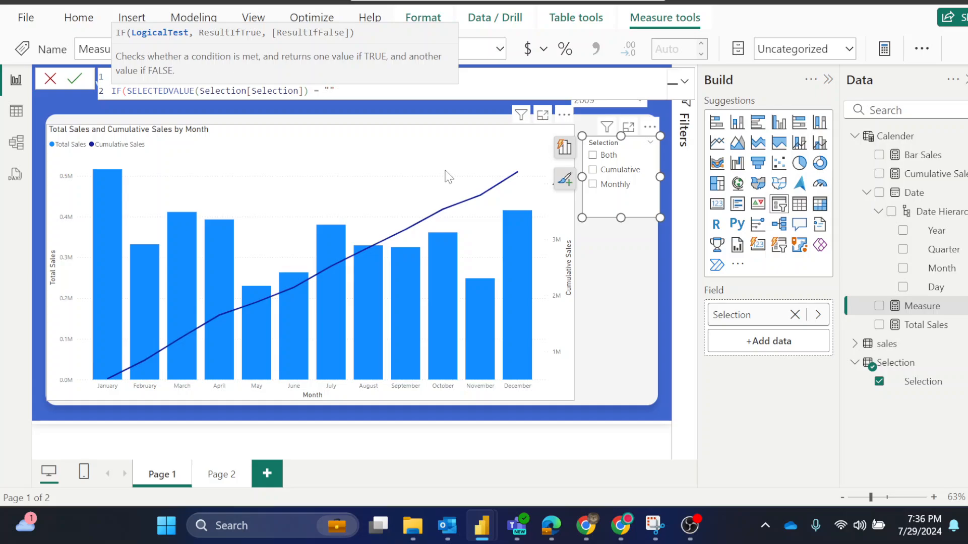
# Complete Line Cumulative so it returns BLANK() for "Monthly" and [Cumulative Sales] otherwise, and commit the measure
pyautogui.write('Monthly" , BL')
pyautogui.press('Tab')
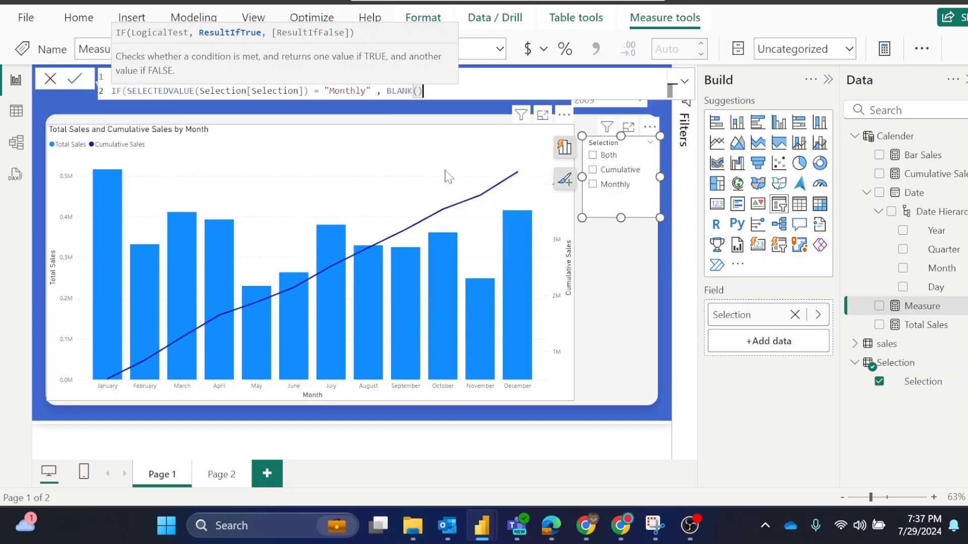
pyautogui.write('), ')
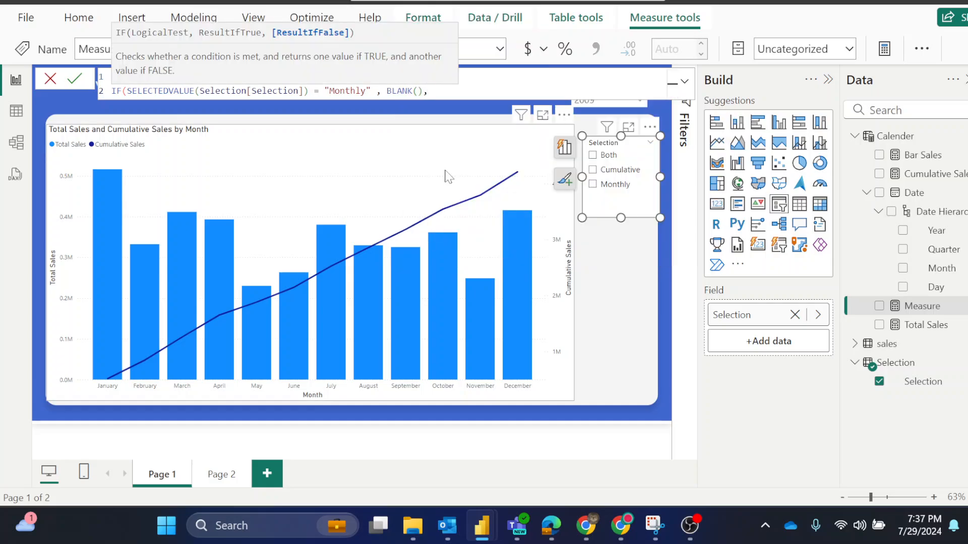
pyautogui.write('cum')
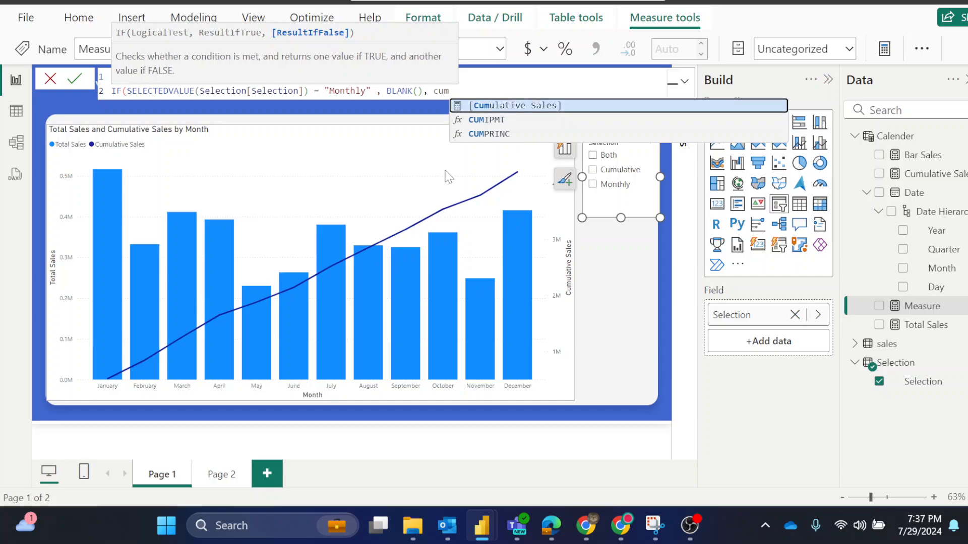
pyautogui.press('Tab')
pyautogui.write(')')
pyautogui.press('Return')
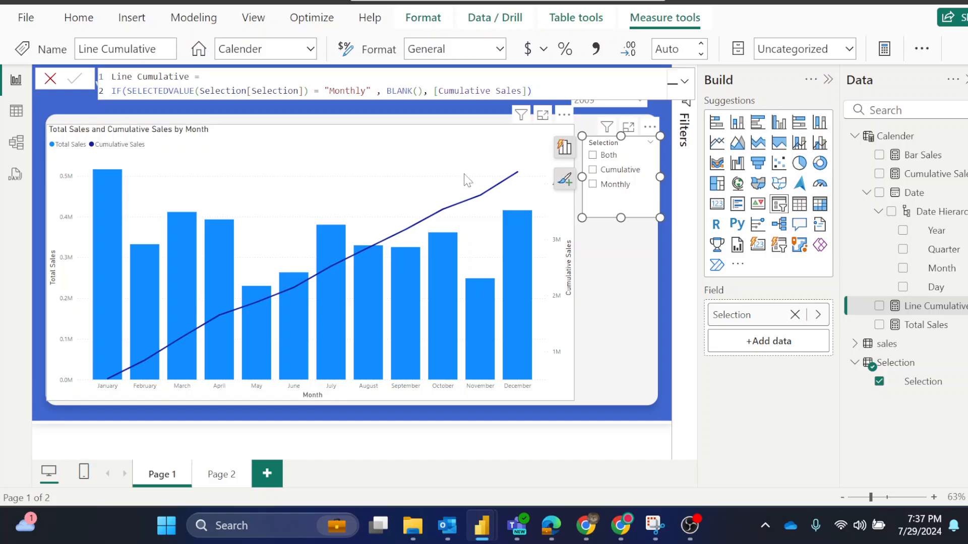
# Replace Total Sales with the Bar Sales measure on the combo chart's column y-axis
pyautogui.click(468, 180)
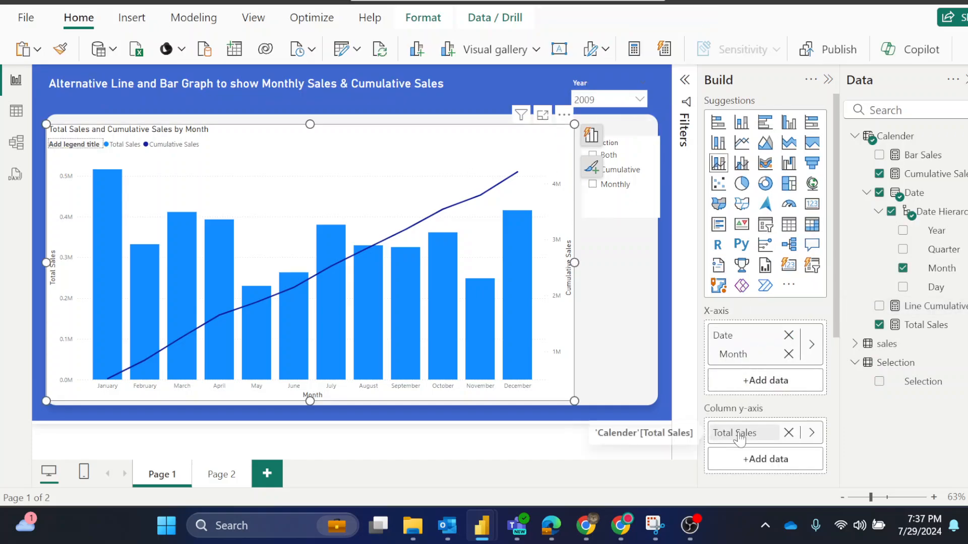
pyautogui.scroll(-2, 740, 440)
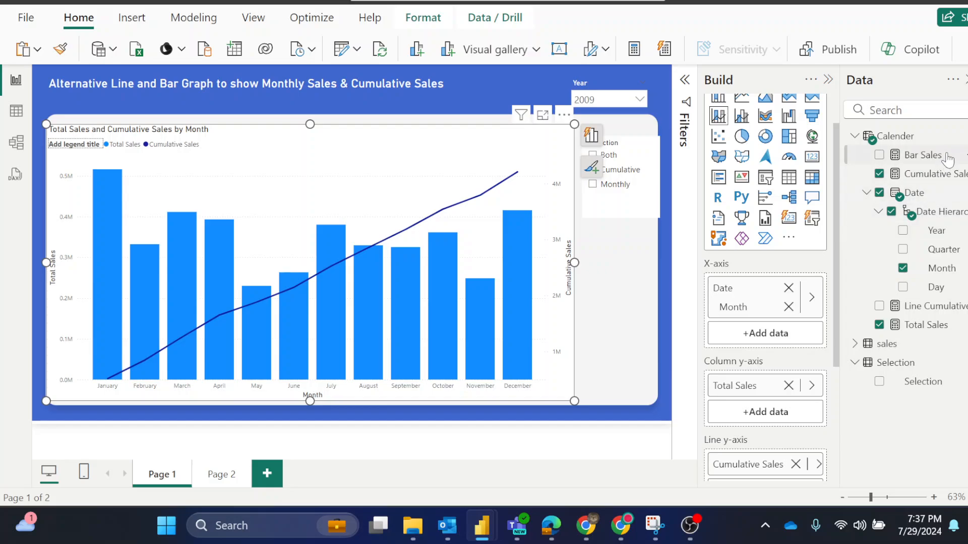
pyautogui.moveTo(940, 156); pyautogui.dragTo(786, 413)
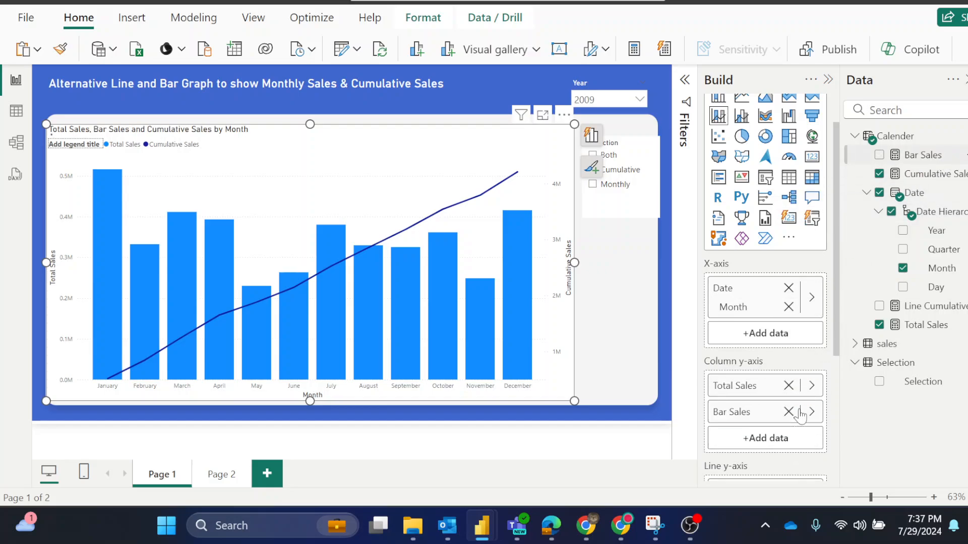
pyautogui.click(788, 386)
# Replace Cumulative Sales with the Line Cumulative measure on the combo chart's line y-axis
pyautogui.scroll(-3, 788, 348)
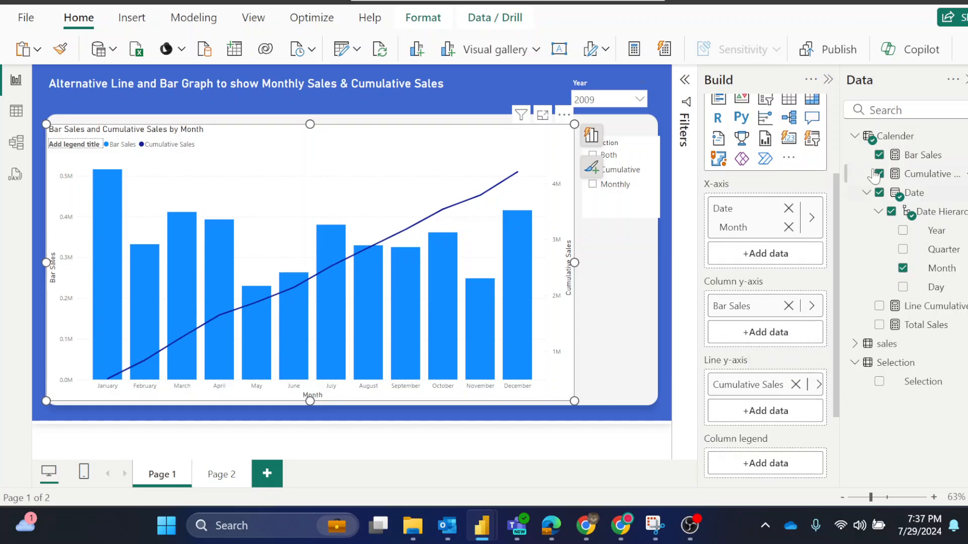
pyautogui.moveTo(913, 305); pyautogui.dragTo(801, 404)
pyautogui.click(795, 385)
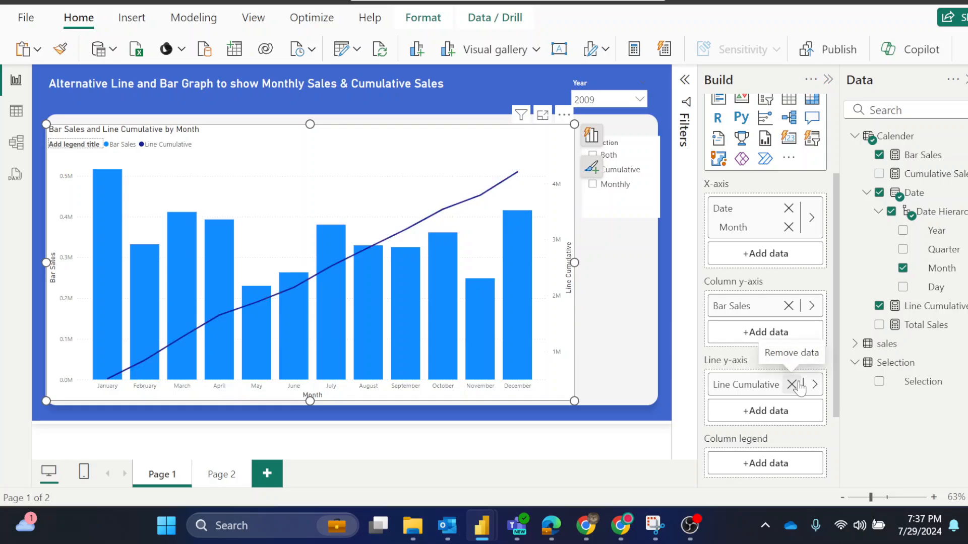
pyautogui.click(613, 292)
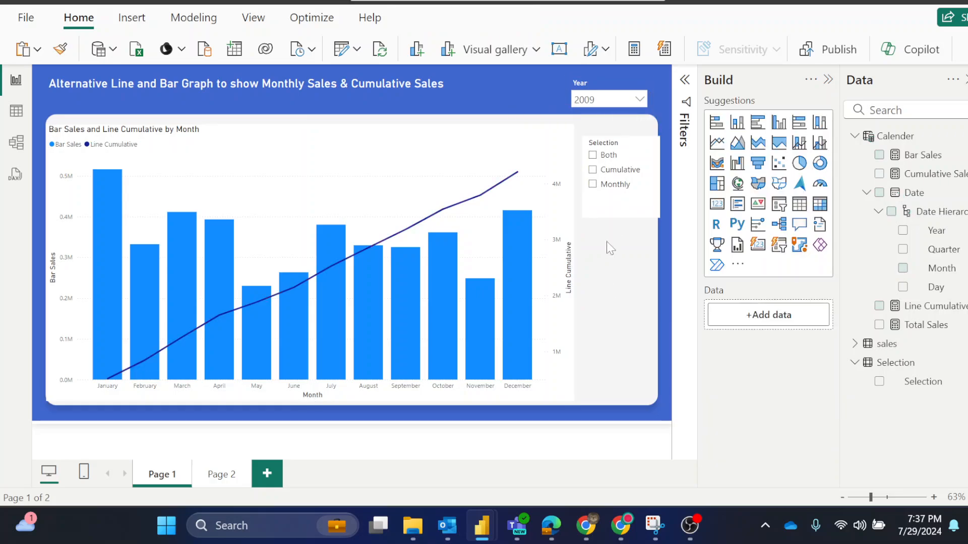
# Switch the Selection slicer between Both, Cumulative and Monthly to check the chart's response, ending on Cumulative
pyautogui.click(608, 156)
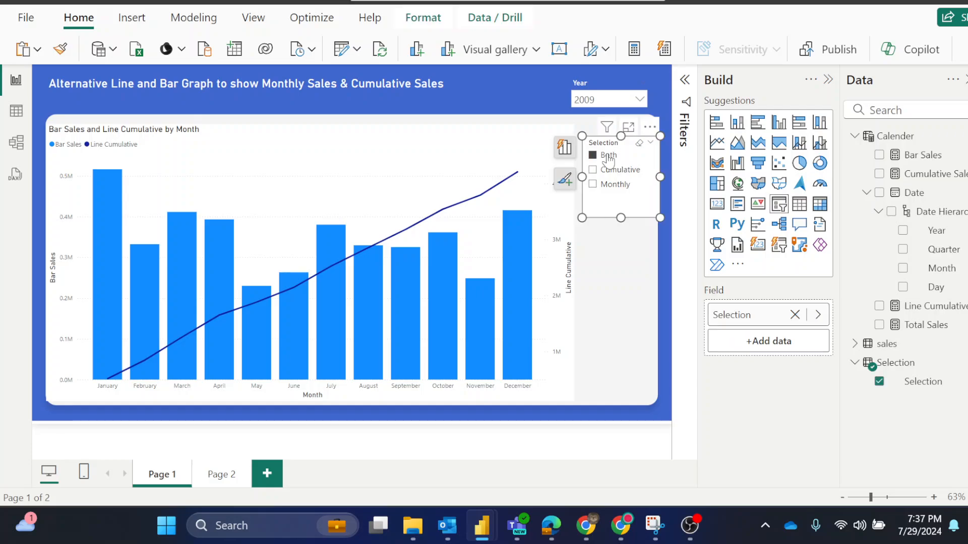
pyautogui.click(615, 171)
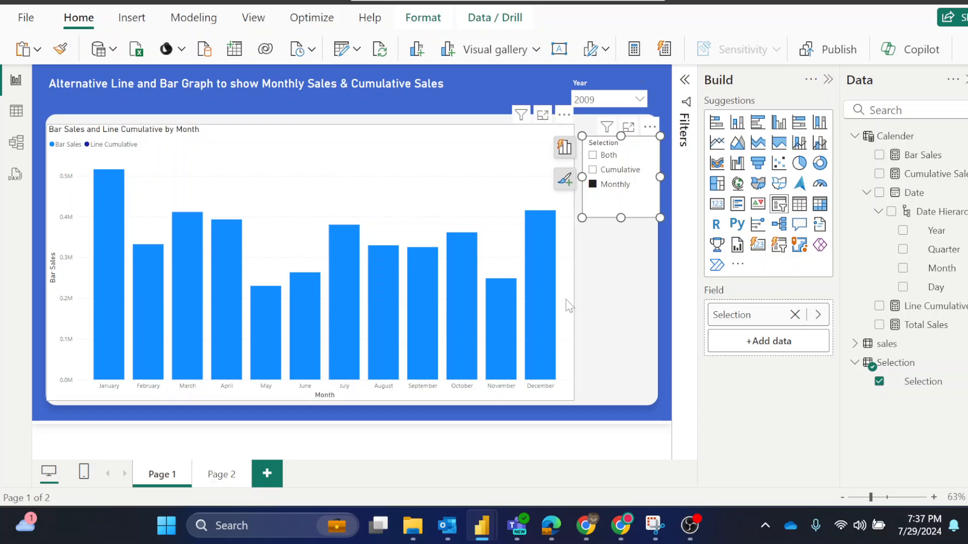
pyautogui.click(618, 170)
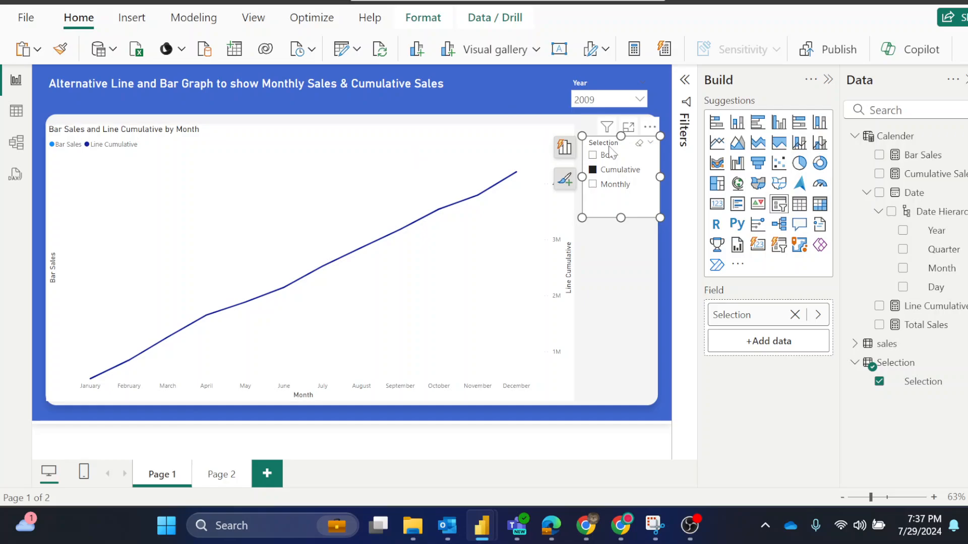
pyautogui.click(605, 160)
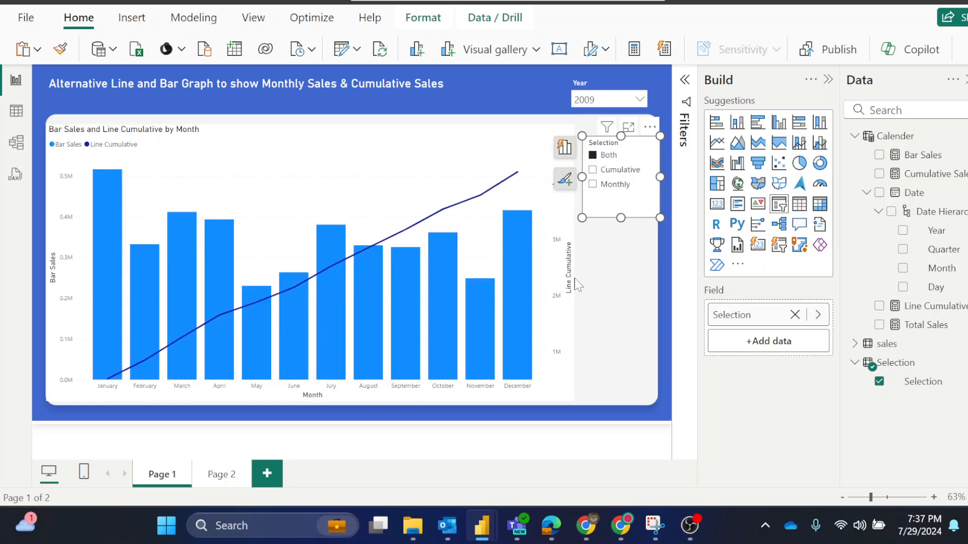
pyautogui.click(616, 172)
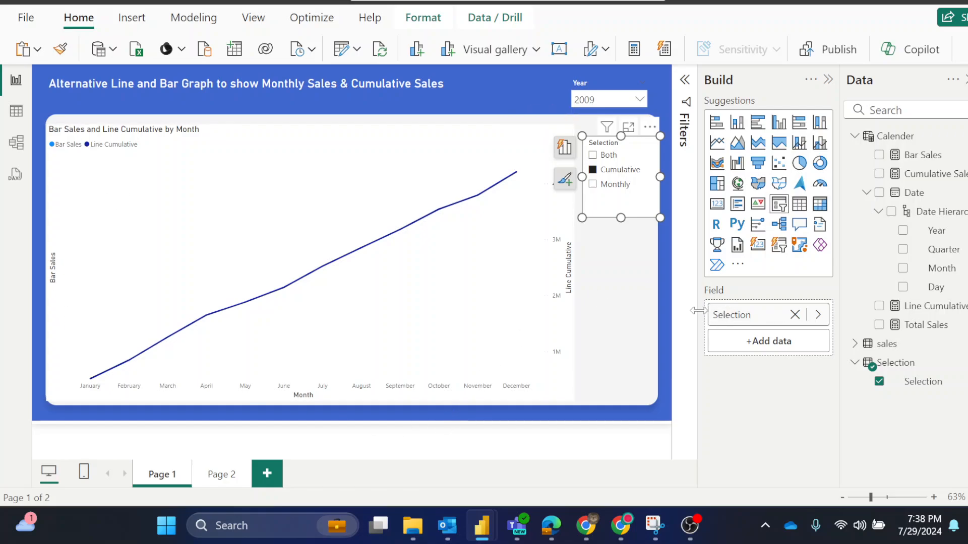
# Create a new measure named Yaxis Label Format in the Calender table and begin its formula with an IF function
pyautogui.click(605, 304)
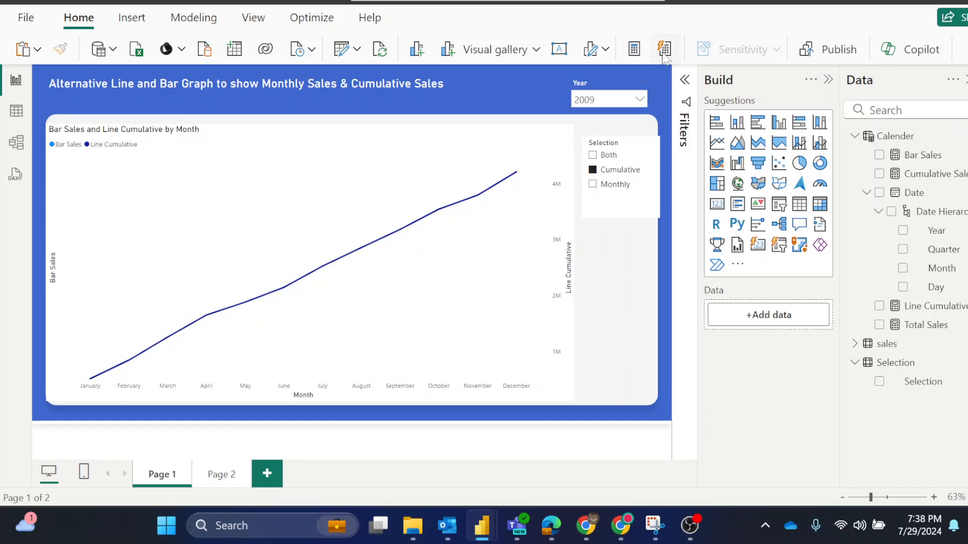
pyautogui.click(639, 51)
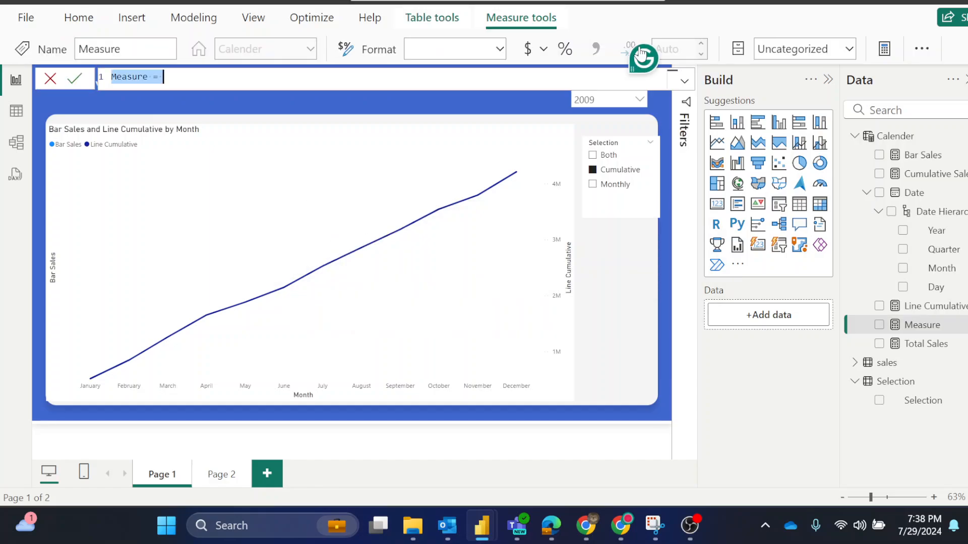
pyautogui.press('BackSpace')
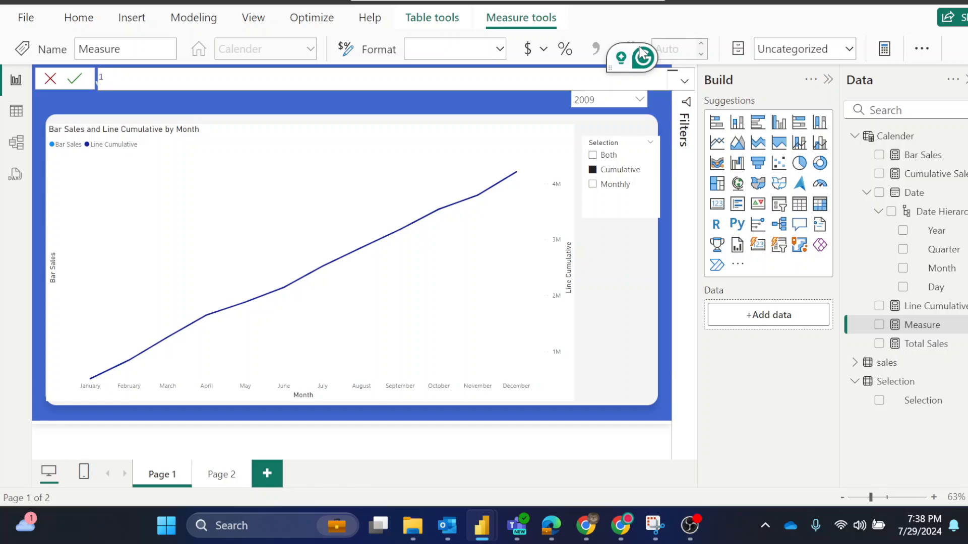
pyautogui.write('Yaxis Label Format =')
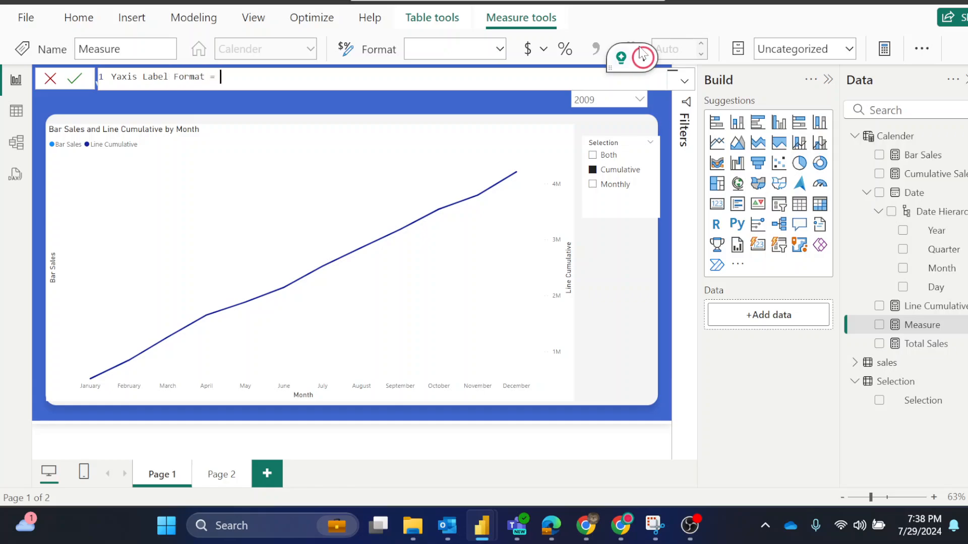
pyautogui.hotkey('shift', 'Return')
pyautogui.write('IF(')
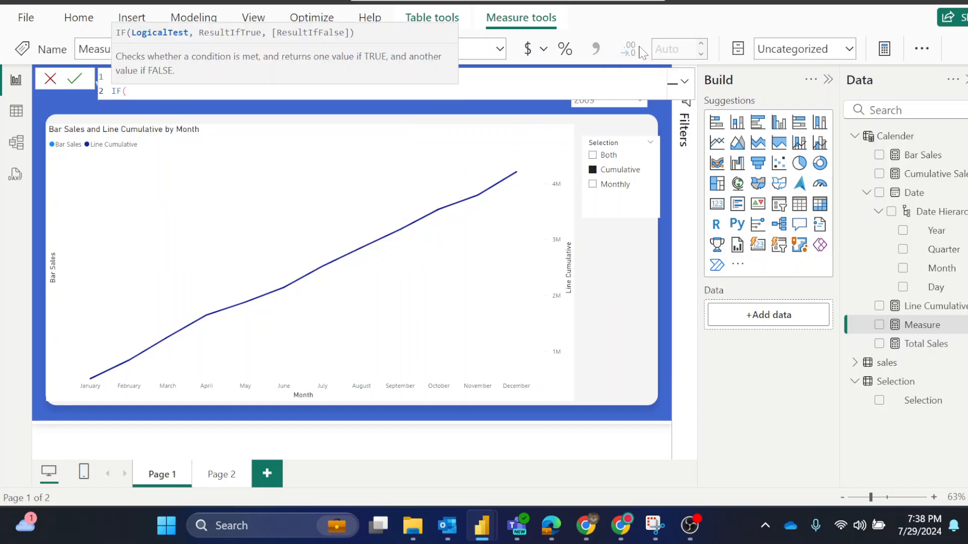
# Enter SELECTEDVALUE(Selection[Selection]) = "Cumulative" as the IF condition of the Yaxis Label Format measure
pyautogui.write('sele')
pyautogui.press('Down')
pyautogui.press('Down')
pyautogui.press('Down')
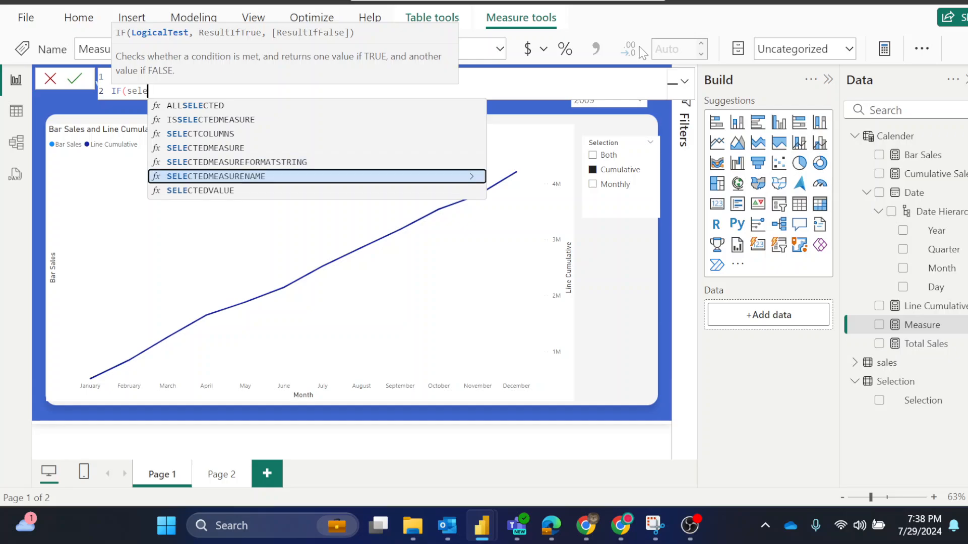
pyautogui.press('Down')
pyautogui.press('Tab')
pyautogui.write('sel')
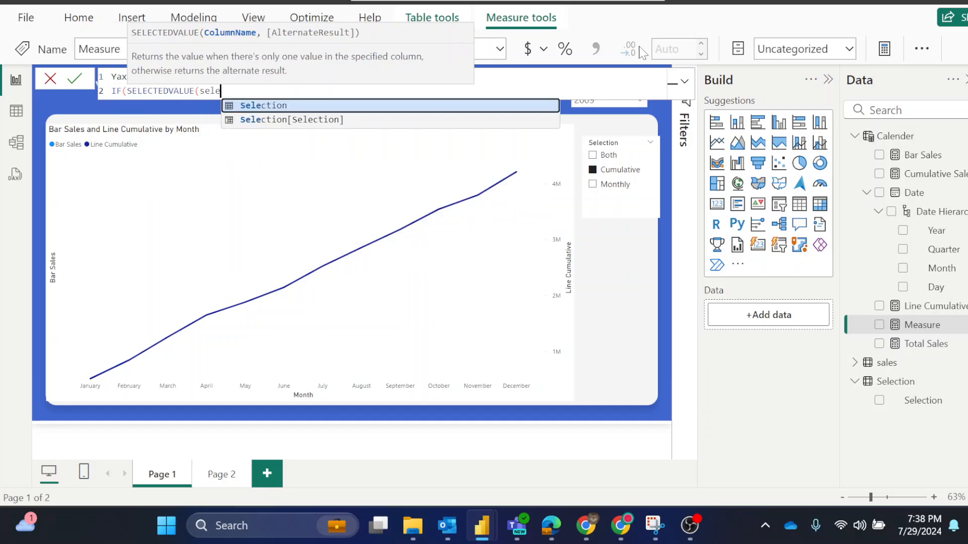
pyautogui.press('Down')
pyautogui.press('Tab')
pyautogui.write(') =')
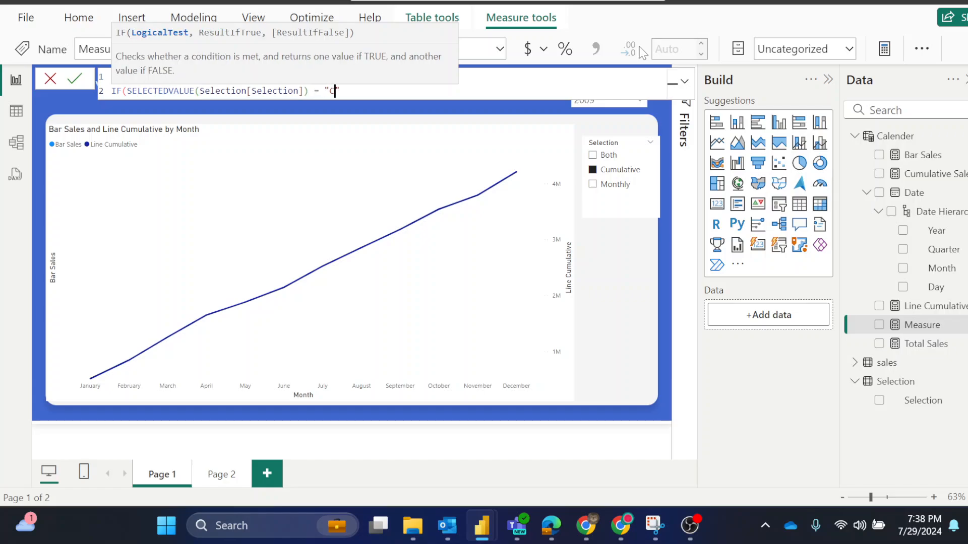
pyautogui.write(' "Cumulative" , "')
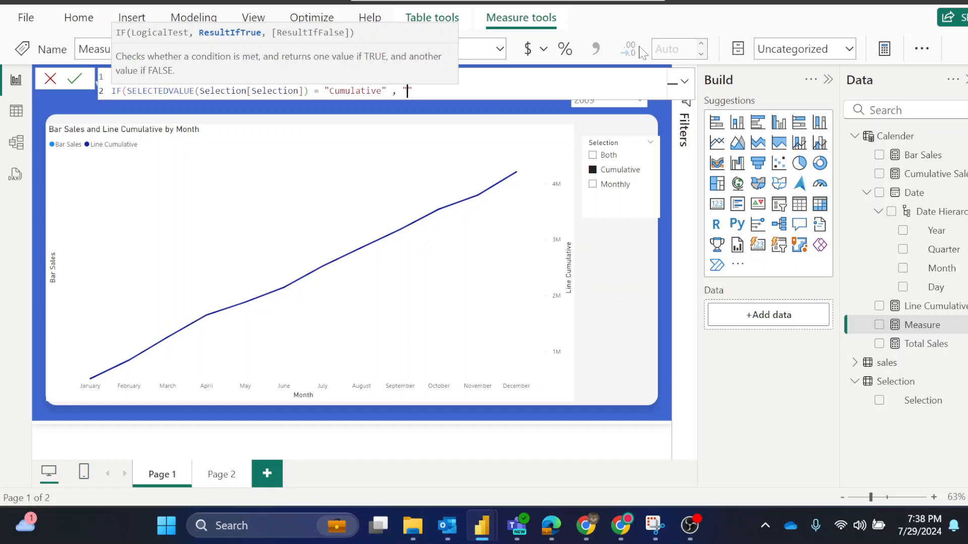
# Complete the IF with "Black" as the true result and "White" as the false result, and commit the measure
pyautogui.write('Black" , ')
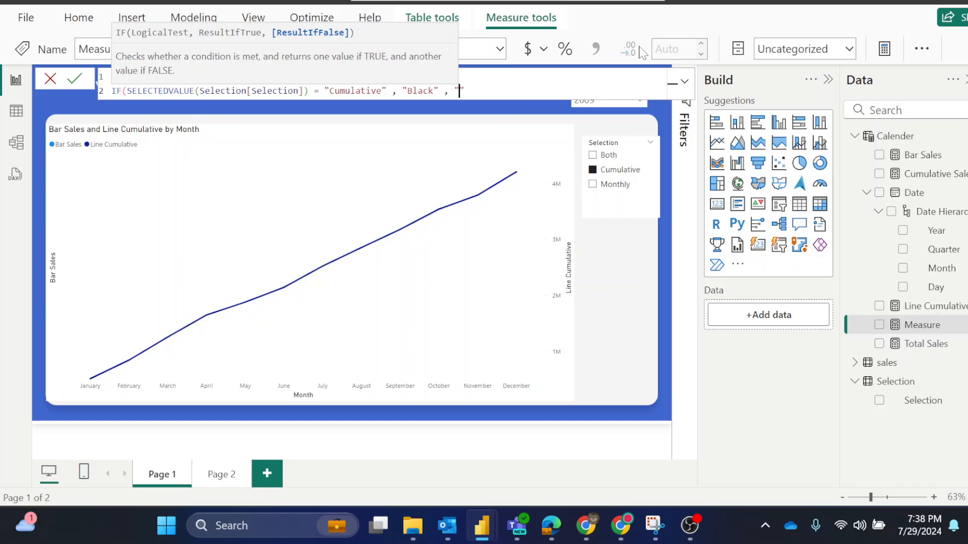
pyautogui.write('"White")')
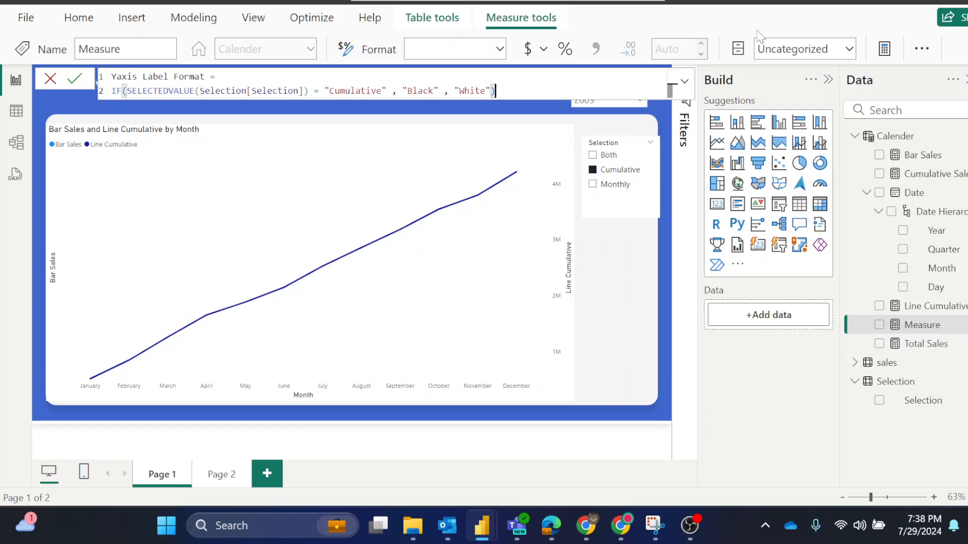
pyautogui.moveTo(454, 91); pyautogui.dragTo(490, 90)
pyautogui.click(495, 91)
pyautogui.press('Return')
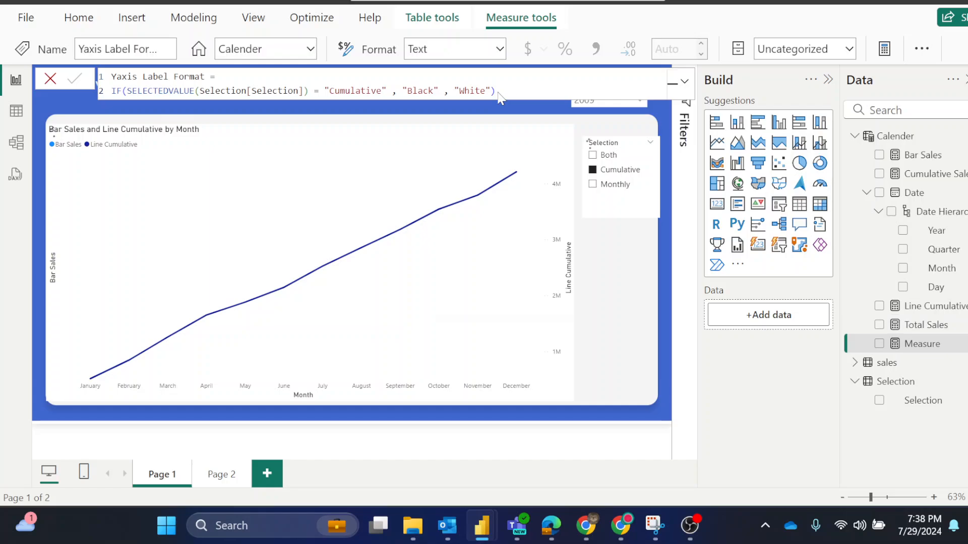
# Open the conditional formatting settings for the color of the combo chart's y-axis title
pyautogui.click(361, 180)
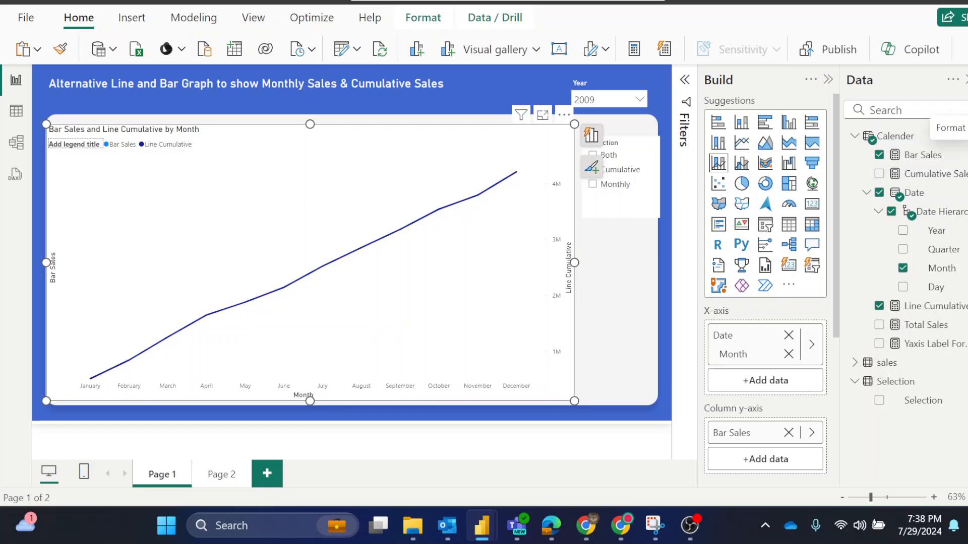
pyautogui.click(966, 129)
pyautogui.click(596, 271)
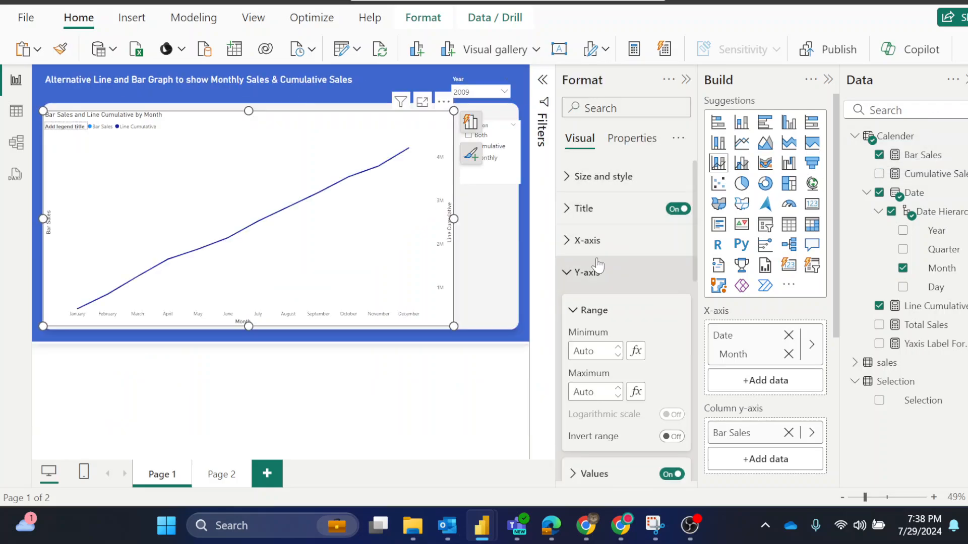
pyautogui.scroll(-3, 622, 371)
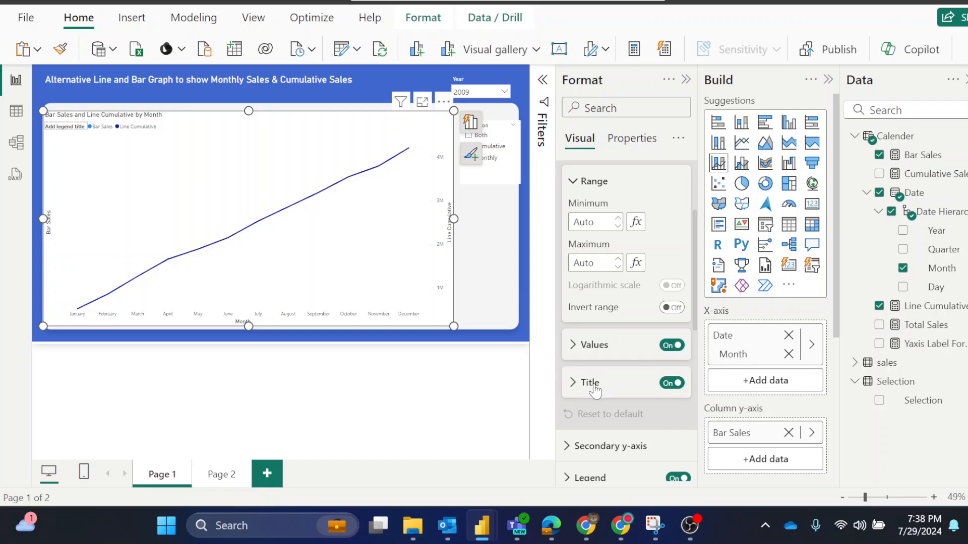
pyautogui.click(605, 381)
pyautogui.scroll(-2, 613, 380)
pyautogui.scroll(-1, 624, 380)
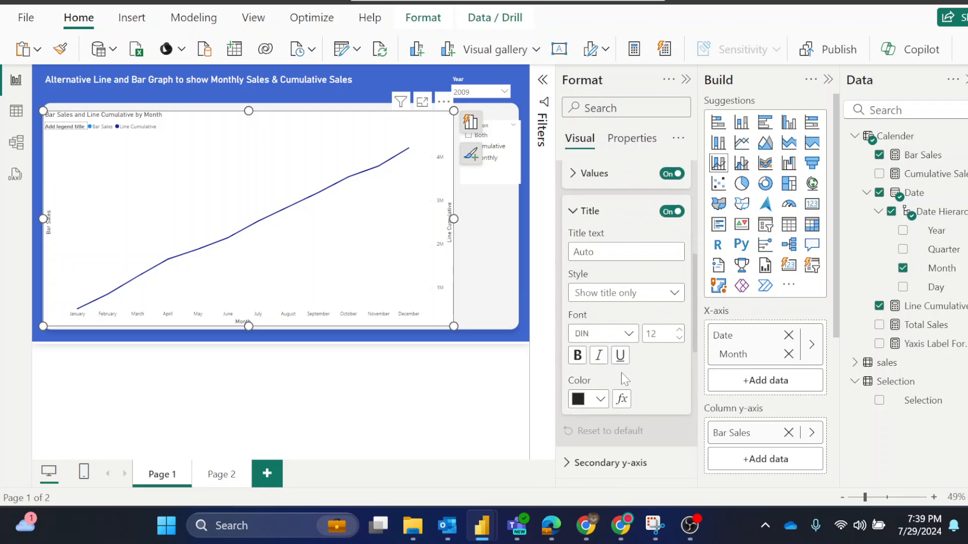
pyautogui.click(624, 403)
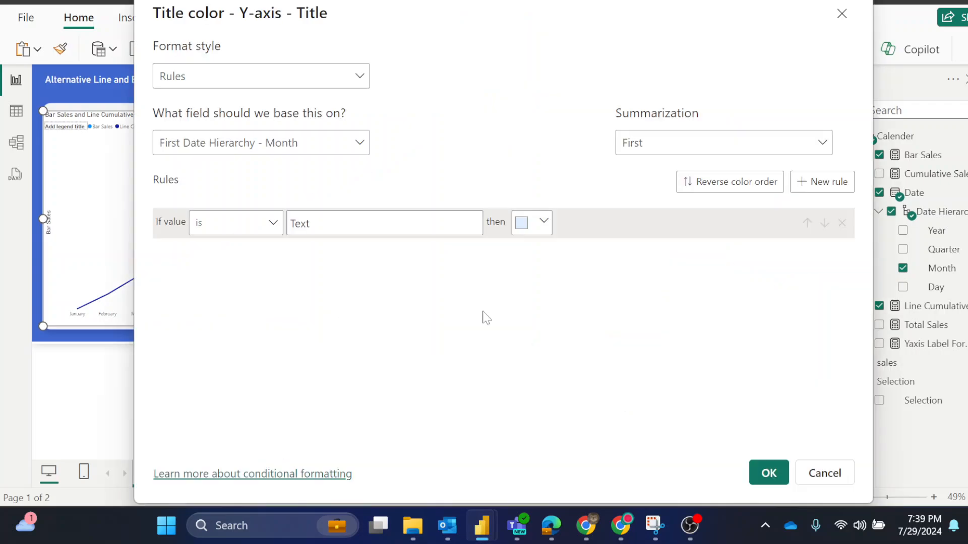
# Base the y-axis title color on the Yaxis Label Format field value, and clear and reselect Cumulative in the slicer to check it
pyautogui.click(268, 77)
pyautogui.click(218, 153)
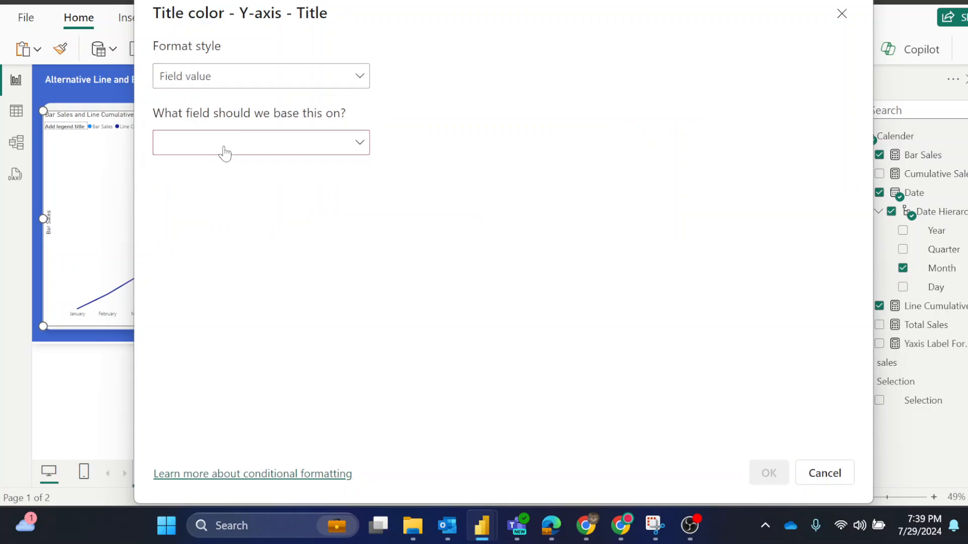
pyautogui.click(224, 149)
pyautogui.write('y')
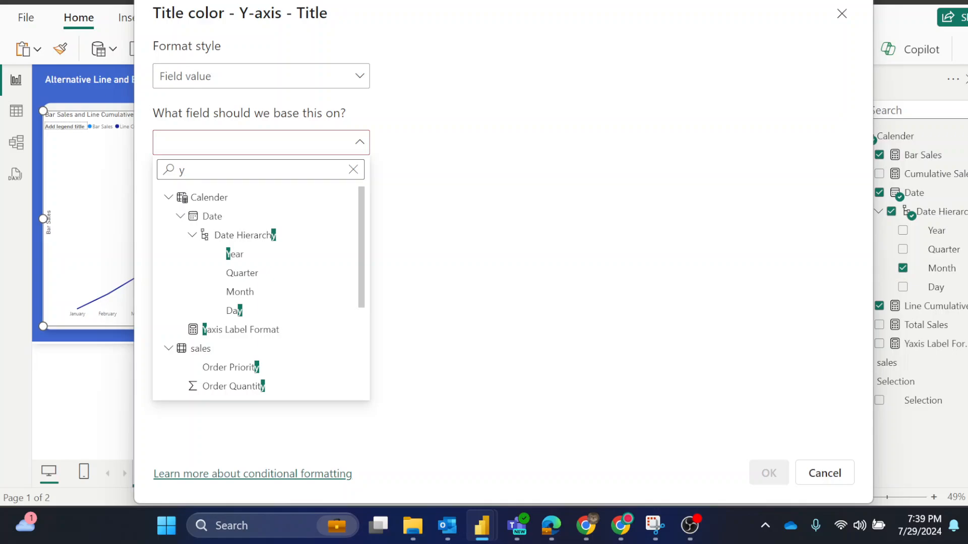
pyautogui.write('a')
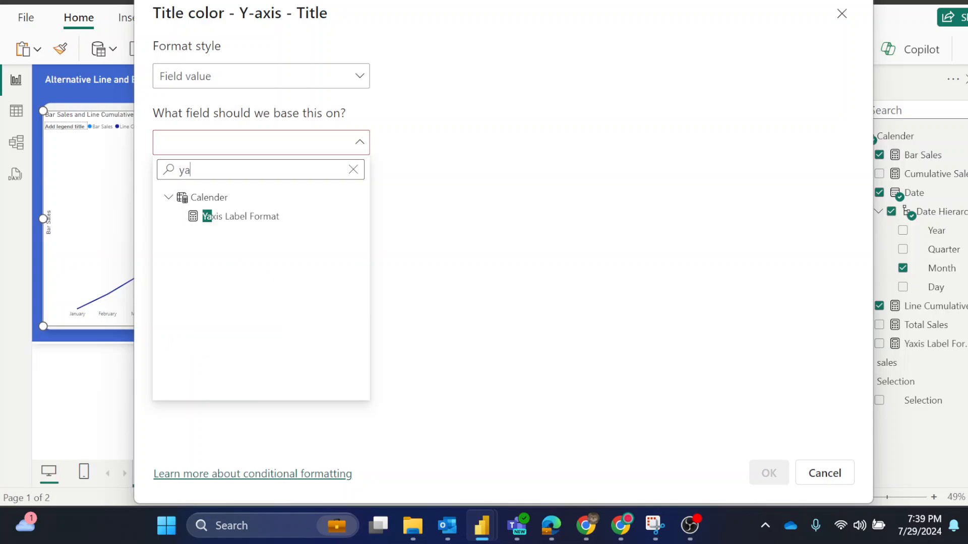
pyautogui.click(255, 222)
pyautogui.click(769, 472)
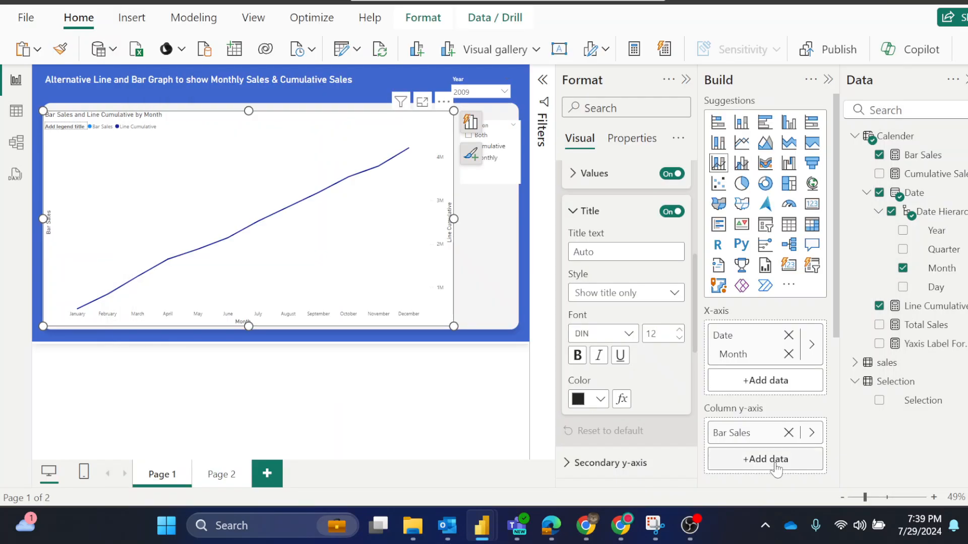
pyautogui.click(498, 154)
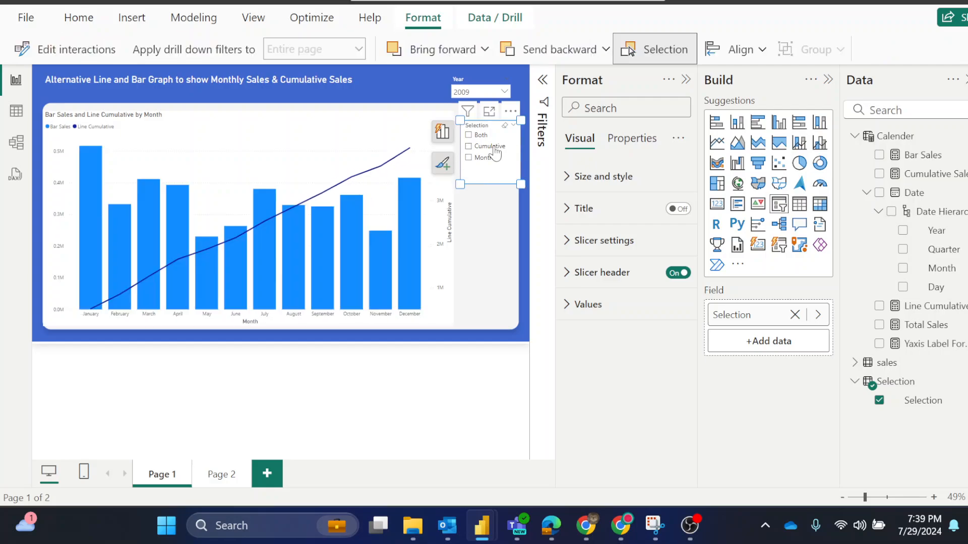
pyautogui.click(494, 149)
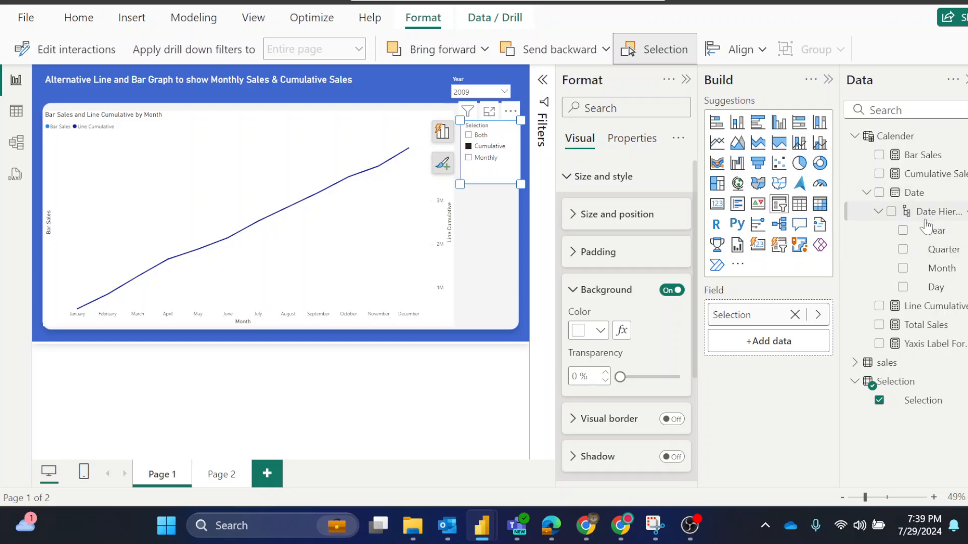
# Change the true result of the Yaxis Label Format measure, used for "Cumulative", to "White"
pyautogui.click(928, 347)
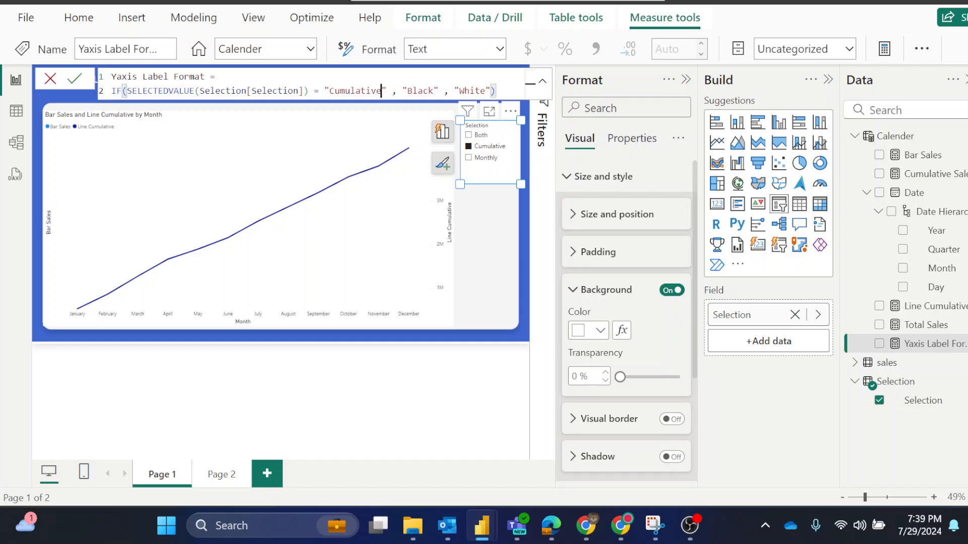
pyautogui.moveTo(383, 90); pyautogui.dragTo(329, 91)
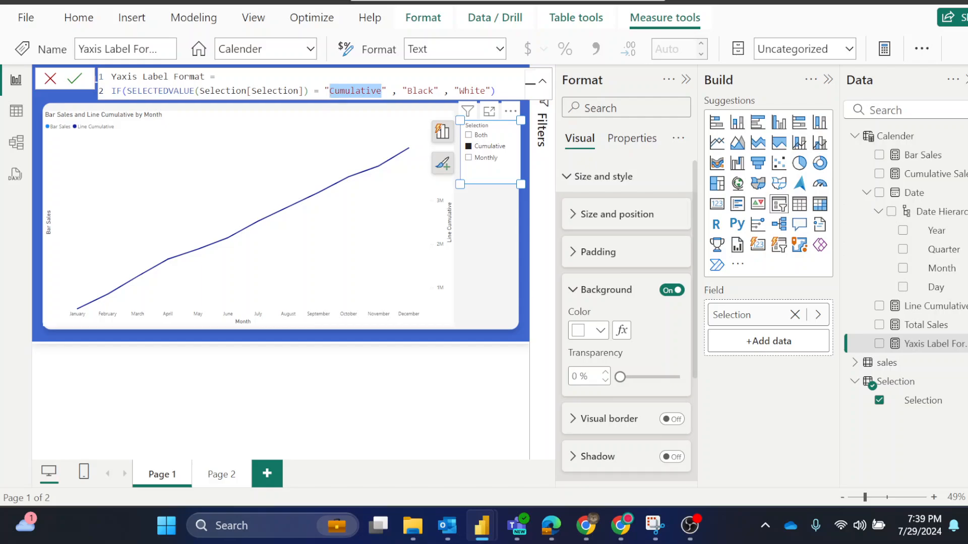
pyautogui.click(423, 91)
pyautogui.press('BackSpace')
pyautogui.press('BackSpace')
pyautogui.press('BackSpace')
pyautogui.press('BackSpace')
pyautogui.press('BackSpace')
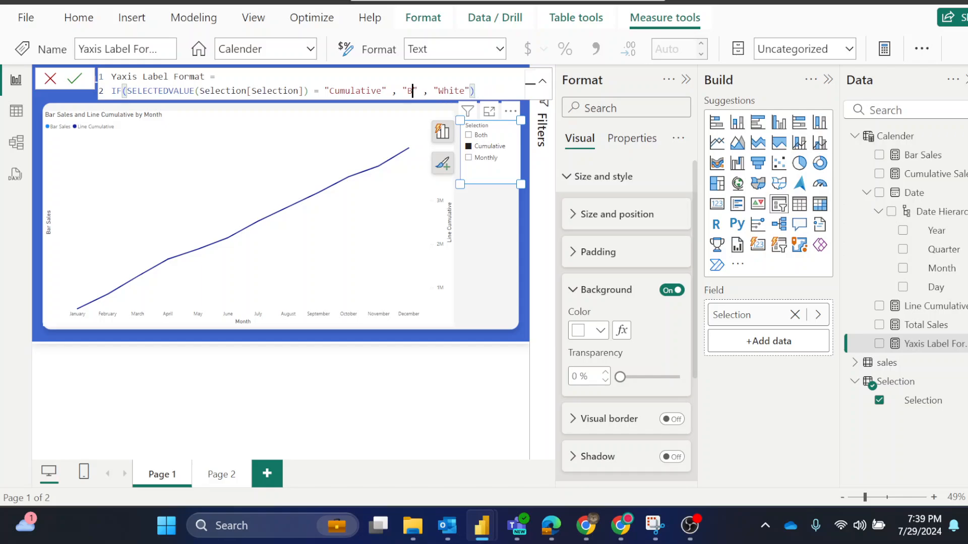
pyautogui.write('White')
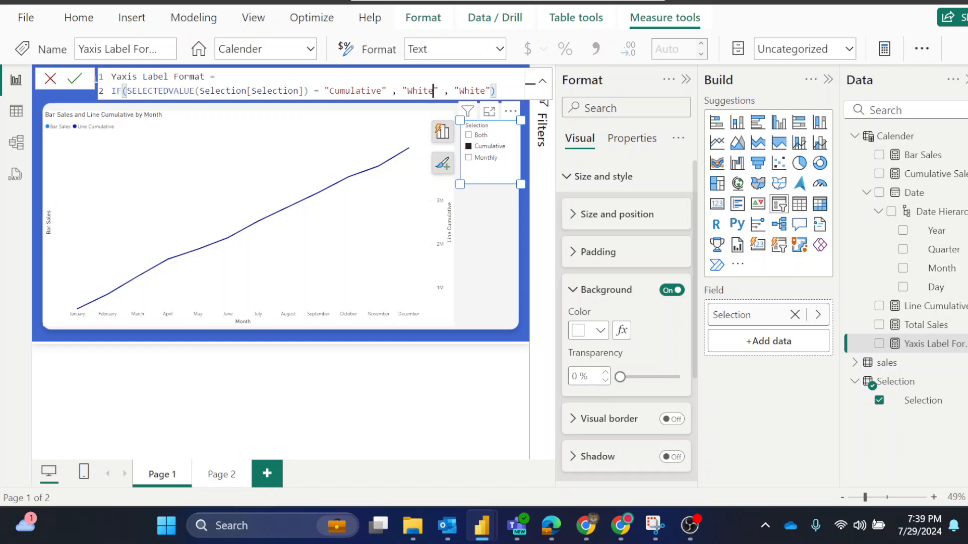
# Change the false result of the Yaxis Label Format measure to "Black", commit it and close the formula
pyautogui.click(485, 90)
pyautogui.press('BackSpace')
pyautogui.press('BackSpace')
pyautogui.press('BackSpace')
pyautogui.press('BackSpace')
pyautogui.press('BackSpace')
pyautogui.write('Black')
pyautogui.press('Return')
pyautogui.click(50, 78)
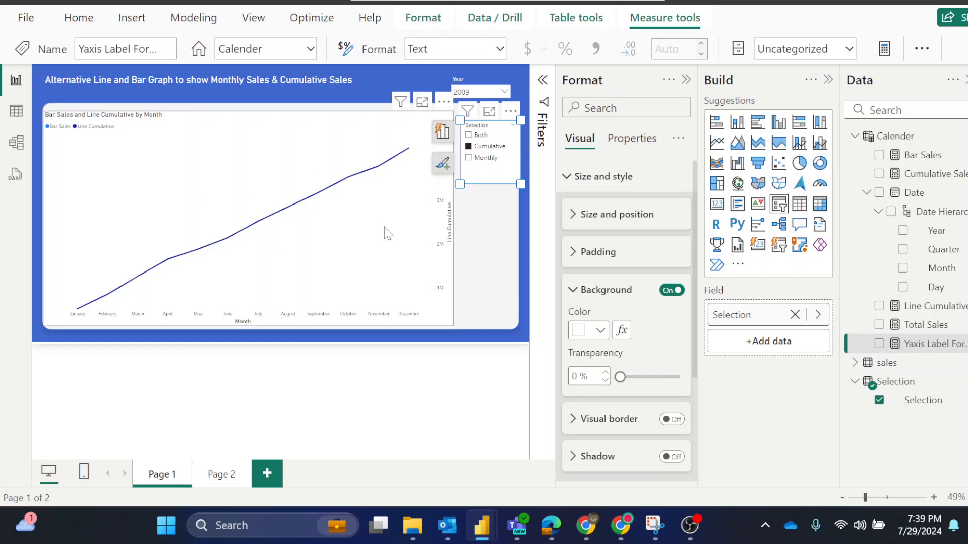
# Switch the Selection slicer through Both, Cumulative and Monthly to check the y-axis title, ending on Monthly
pyautogui.click(464, 238)
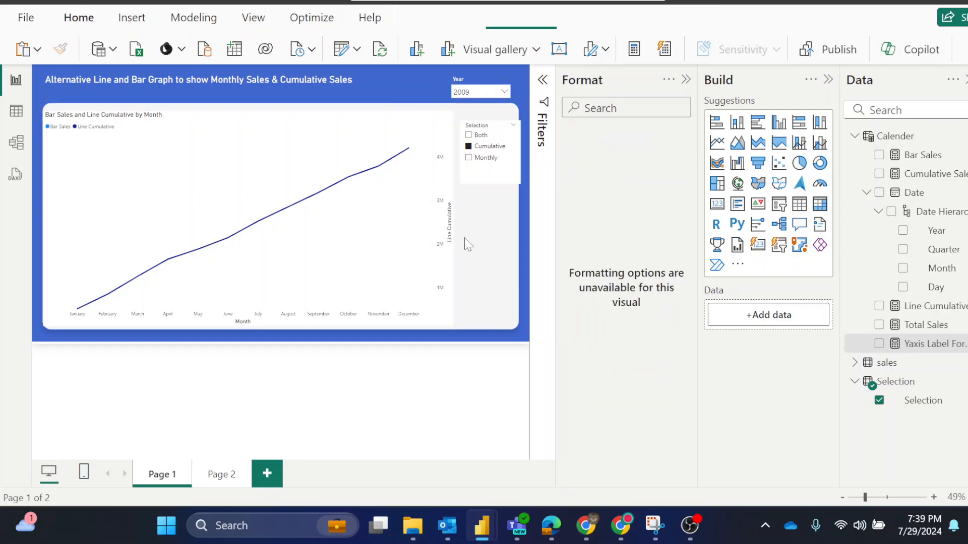
pyautogui.click(687, 80)
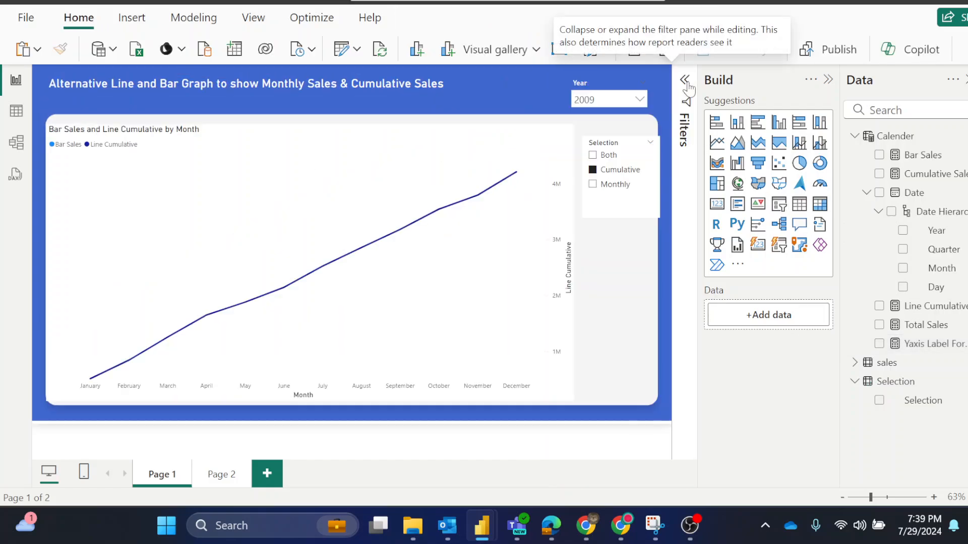
pyautogui.click(608, 155)
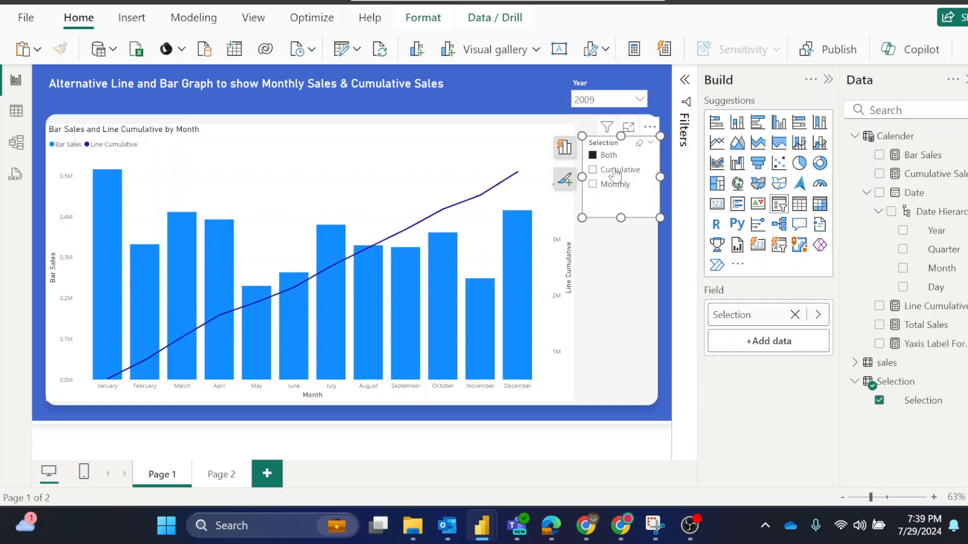
pyautogui.click(615, 171)
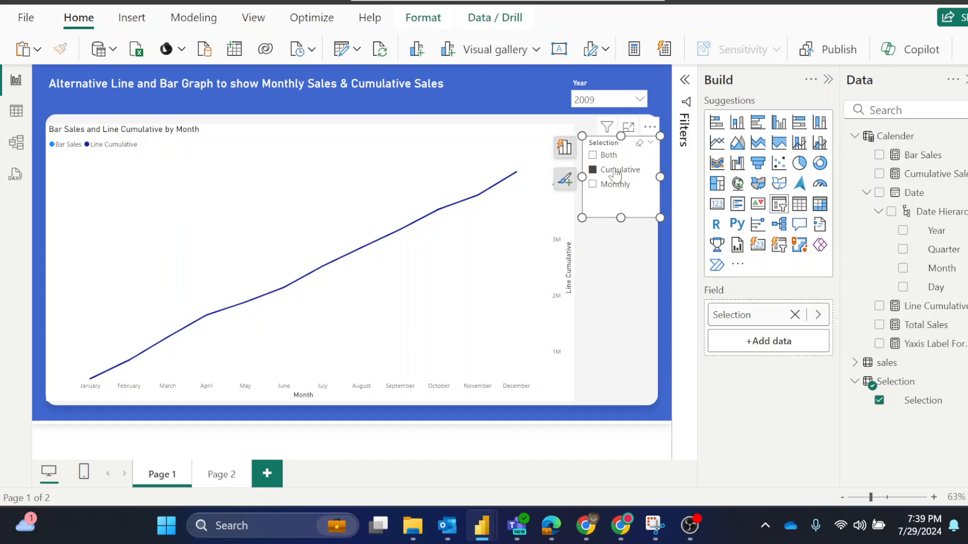
pyautogui.click(614, 189)
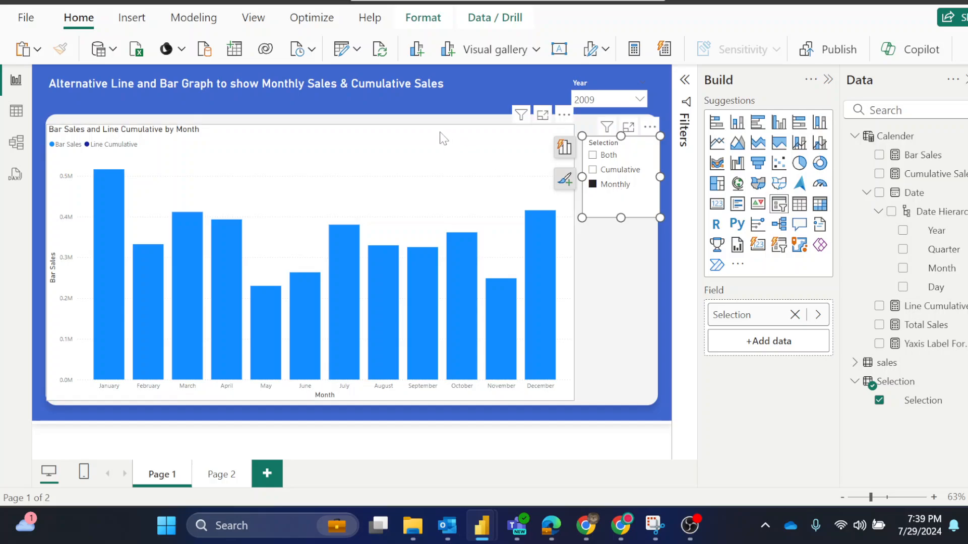
# Set the legend style of the monthly and cumulative sales combo chart to Line and markers
pyautogui.click(443, 138)
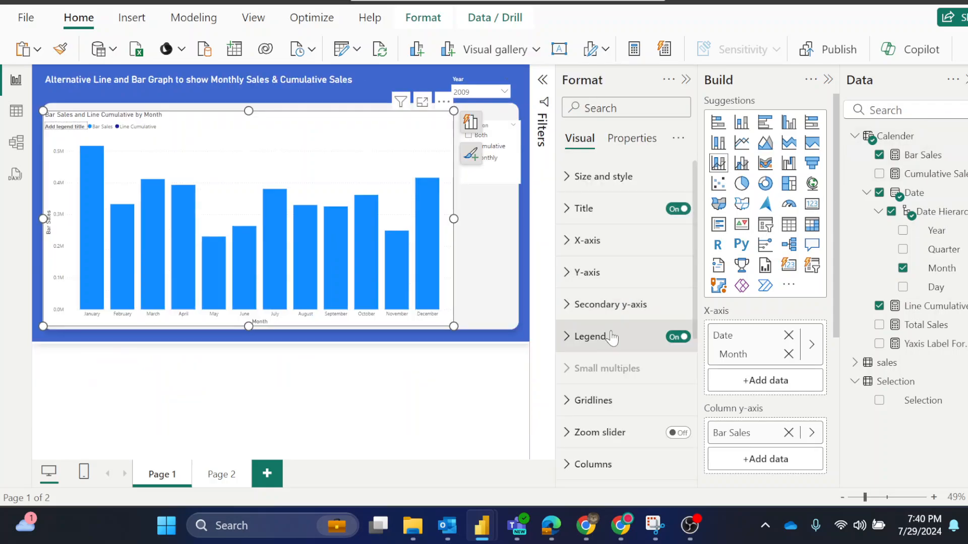
pyautogui.click(611, 335)
pyautogui.scroll(-2, 613, 337)
pyautogui.click(633, 315)
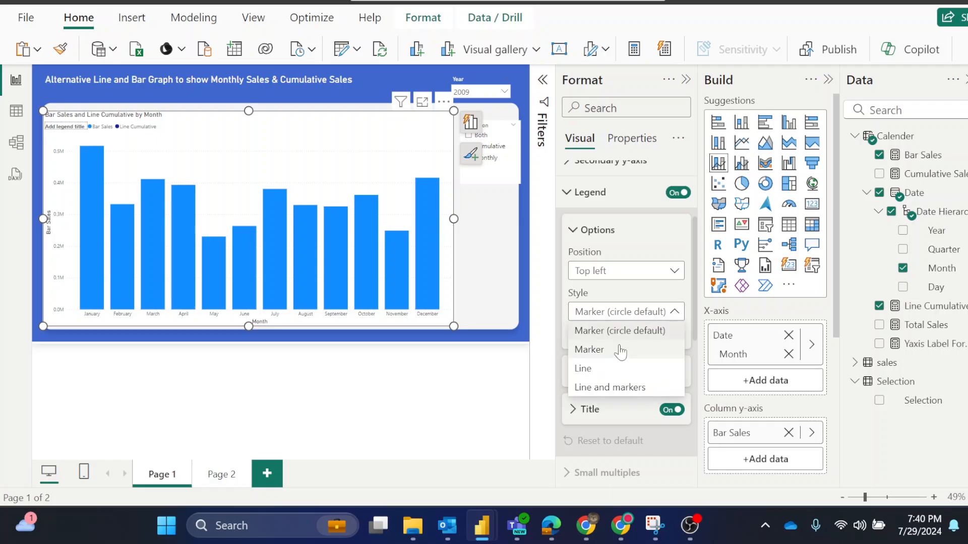
pyautogui.click(612, 387)
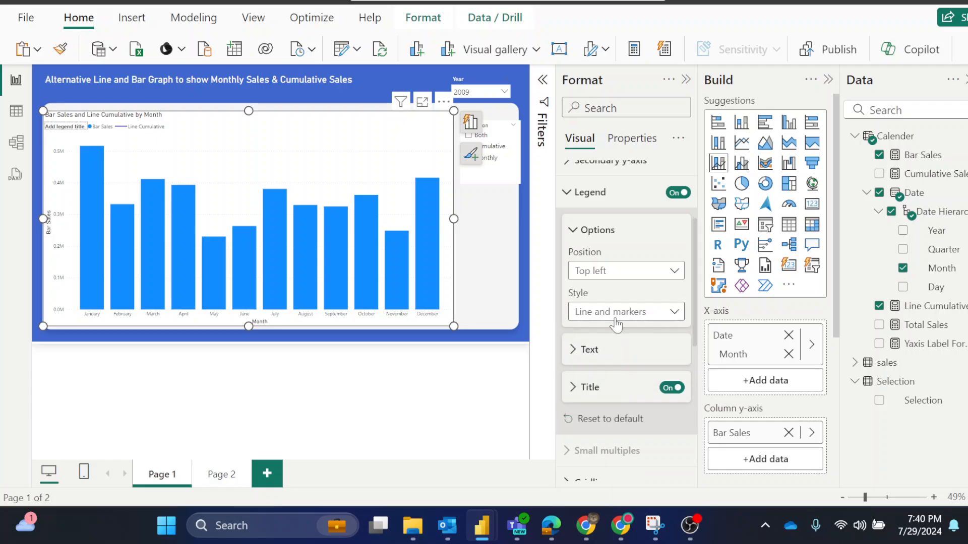
# Turn off the chart's legend title, set the legend position to Top right, and deselect the chart
pyautogui.scroll(-2, 616, 322)
pyautogui.click(671, 334)
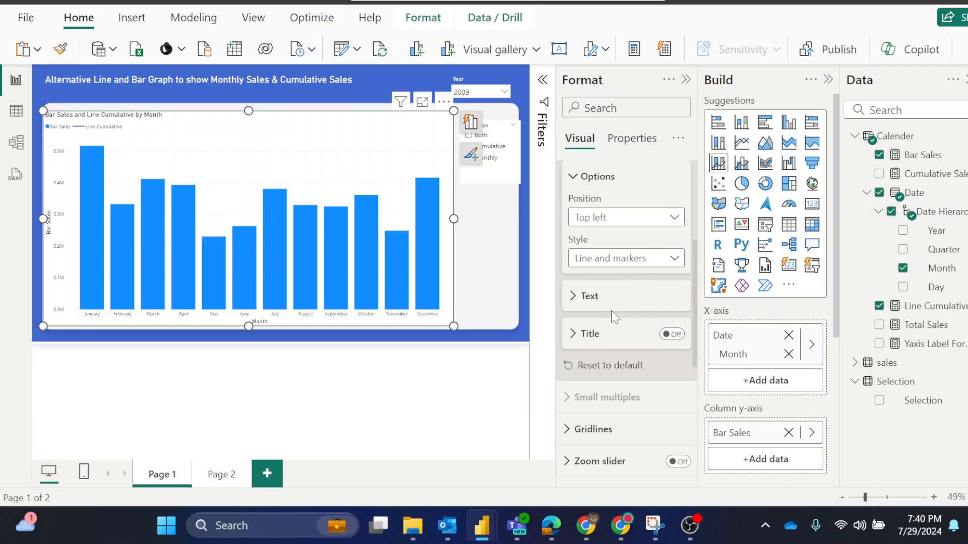
pyautogui.scroll(2, 614, 315)
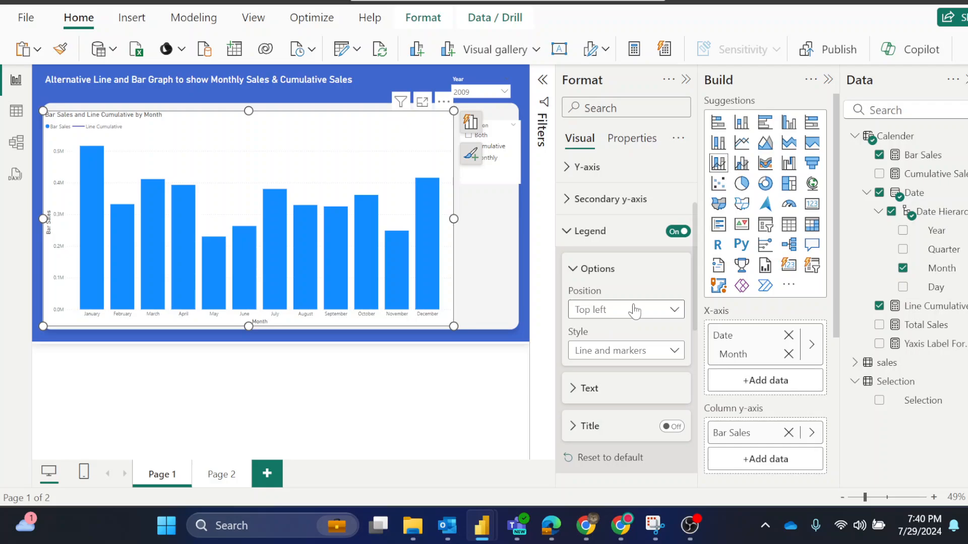
pyautogui.click(635, 310)
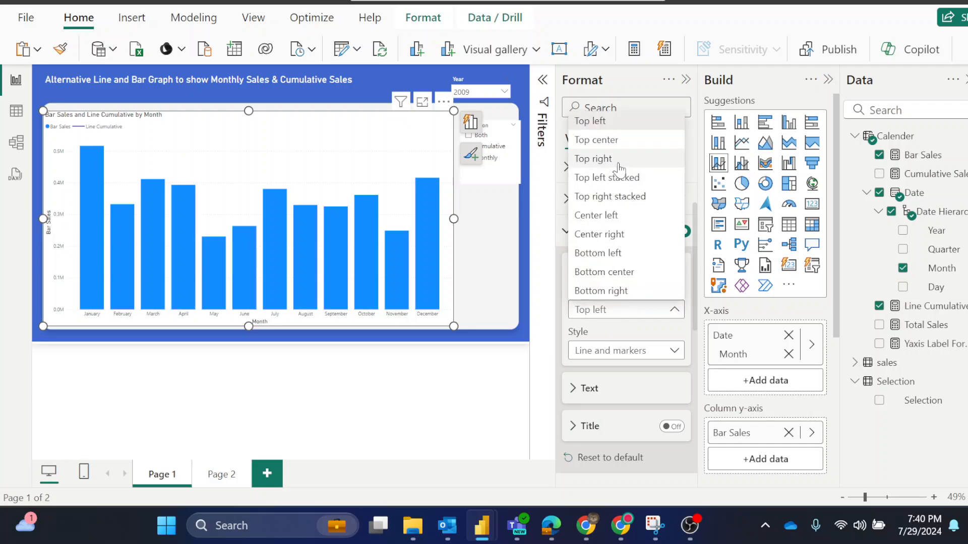
pyautogui.click(620, 167)
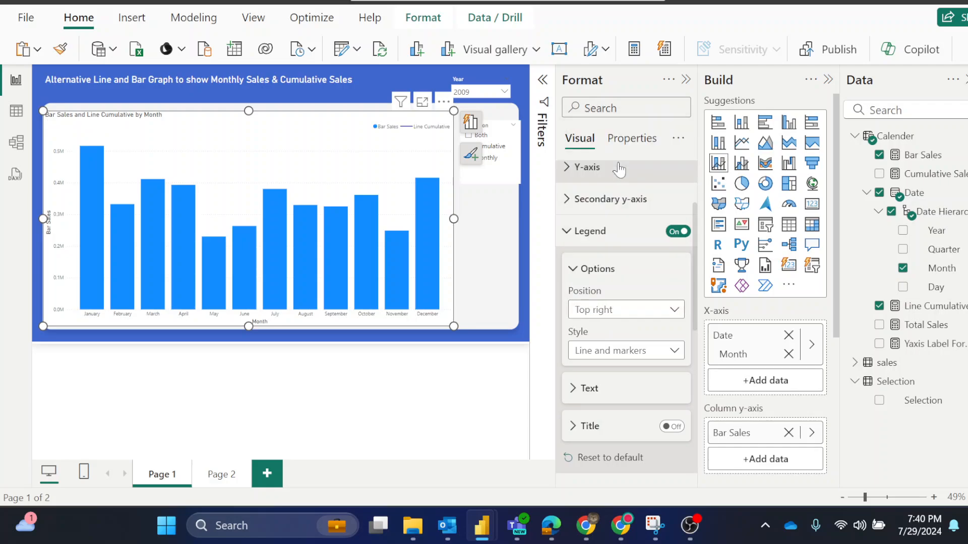
pyautogui.click(485, 238)
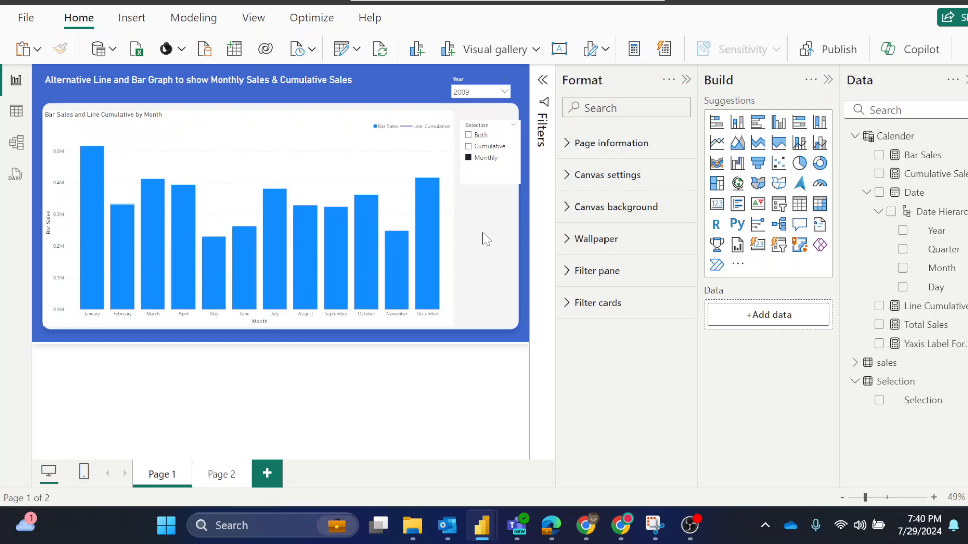
# Switch the Selection slicer to Both and deselect it to view the bars and cumulative line together
pyautogui.click(483, 140)
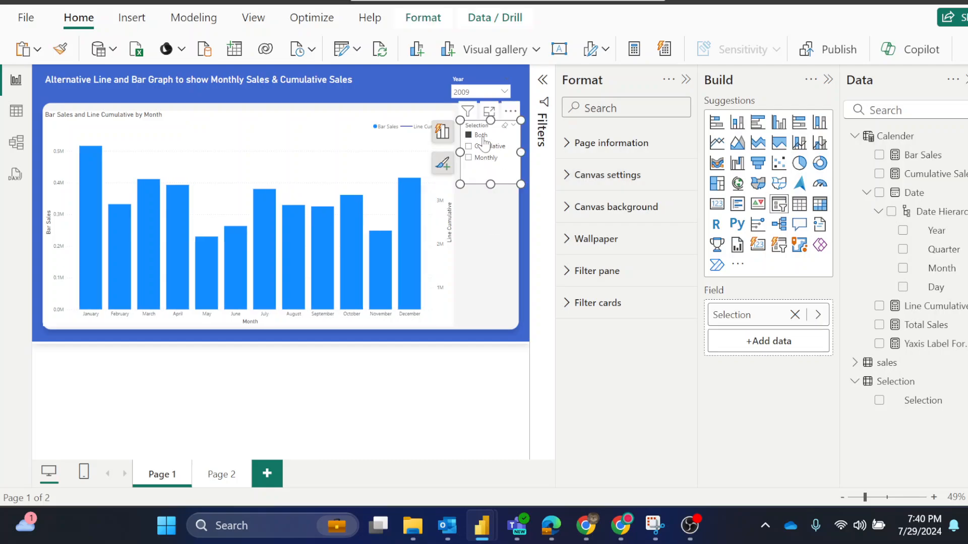
pyautogui.click(489, 242)
pyautogui.moveTo(690, 526)
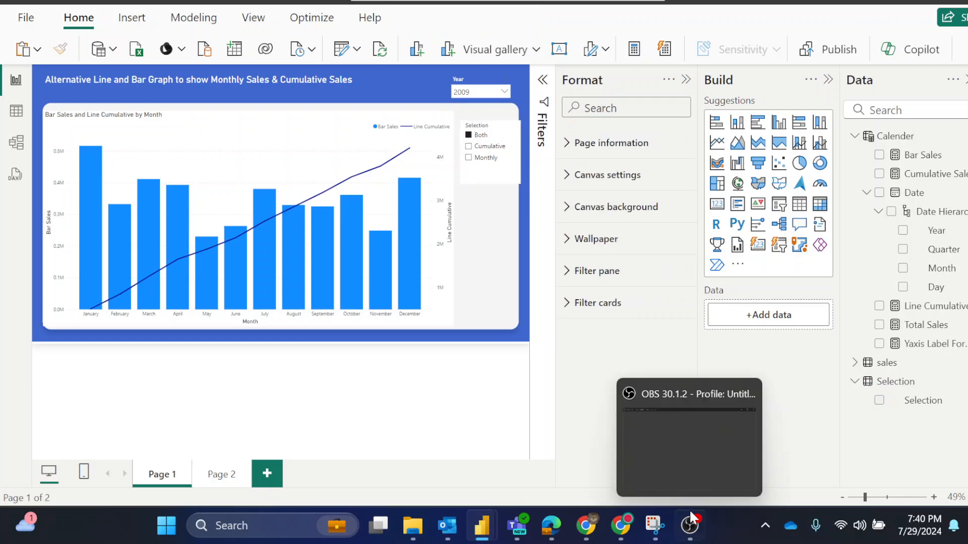